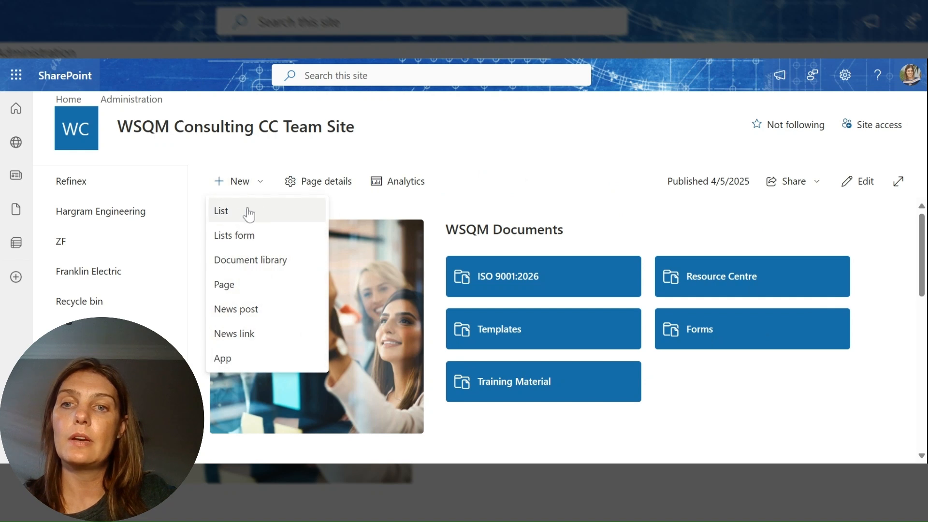
Create a blank list named "Measuring Equipment Register" that is not shown in the site navigation.
left_click(229, 218)
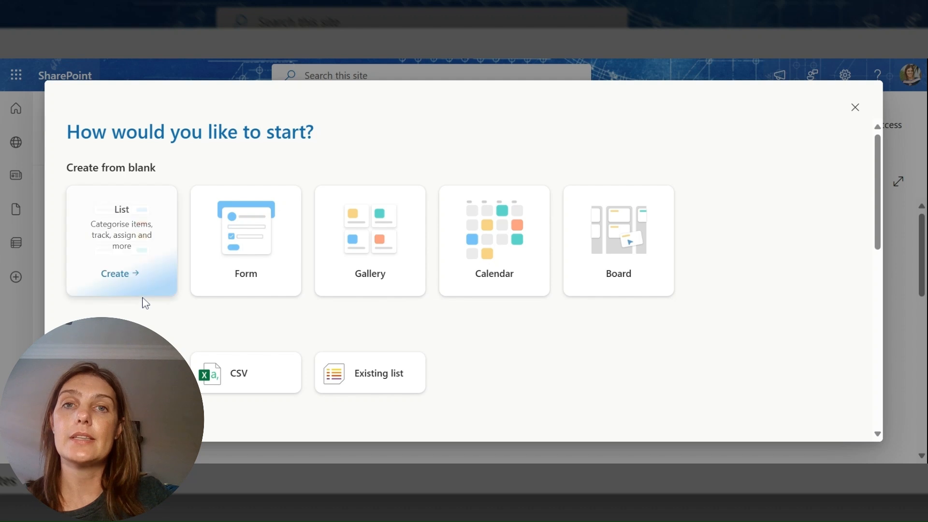
left_click(125, 231)
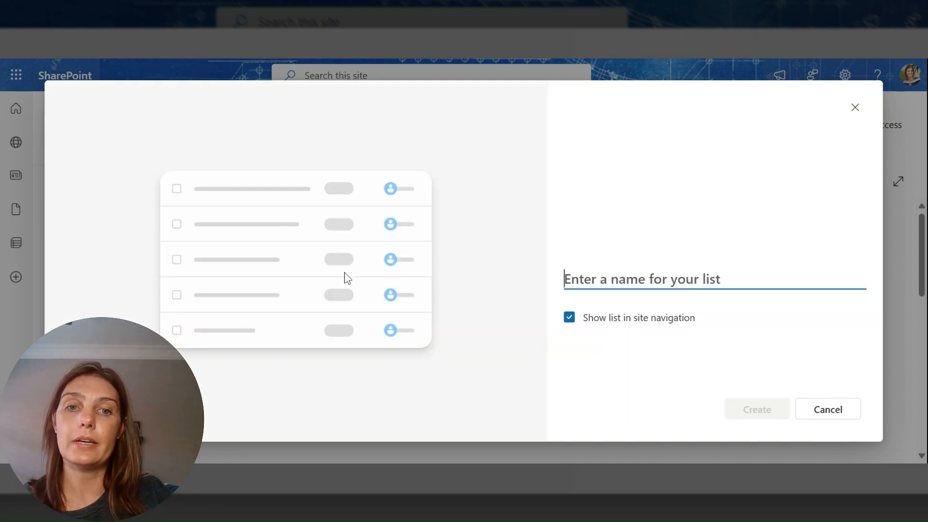
type("Ca")
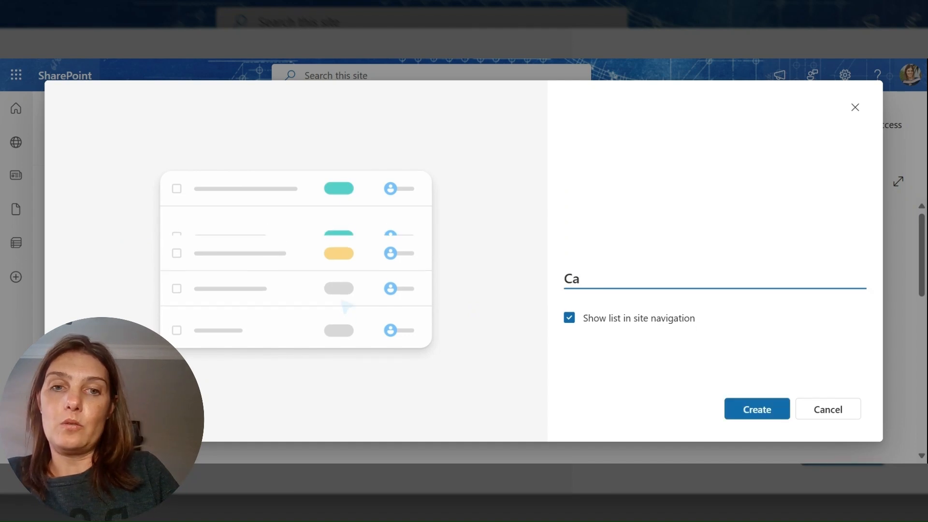
key("BackSpace")
key("BackSpace")
type("Meas")
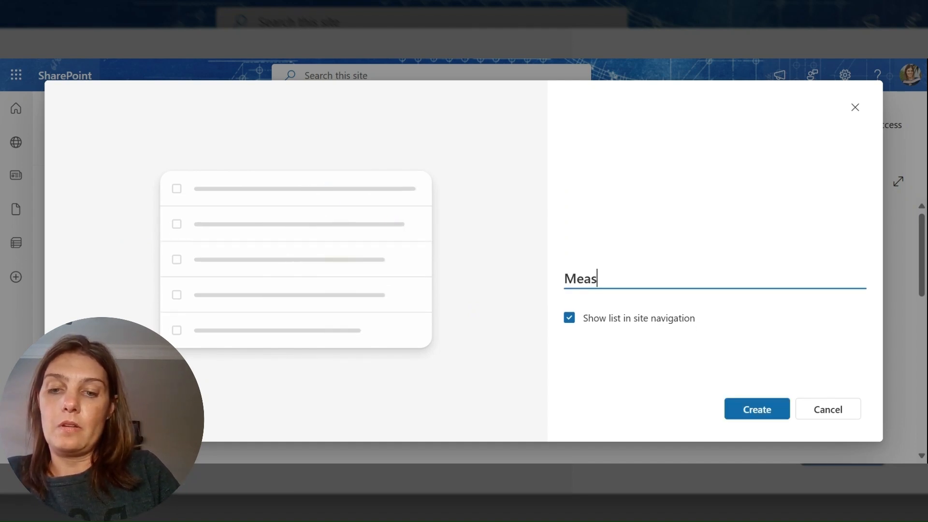
type("uring Equipment ")
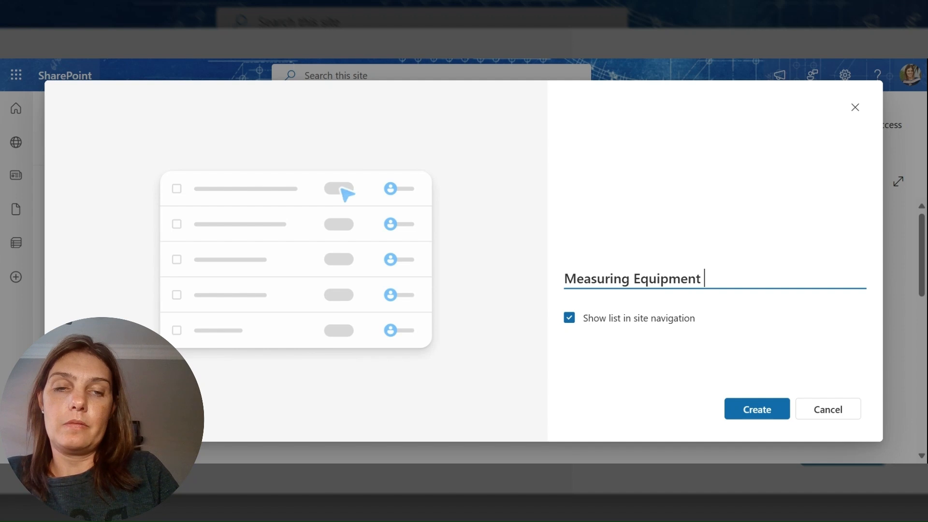
type("Register")
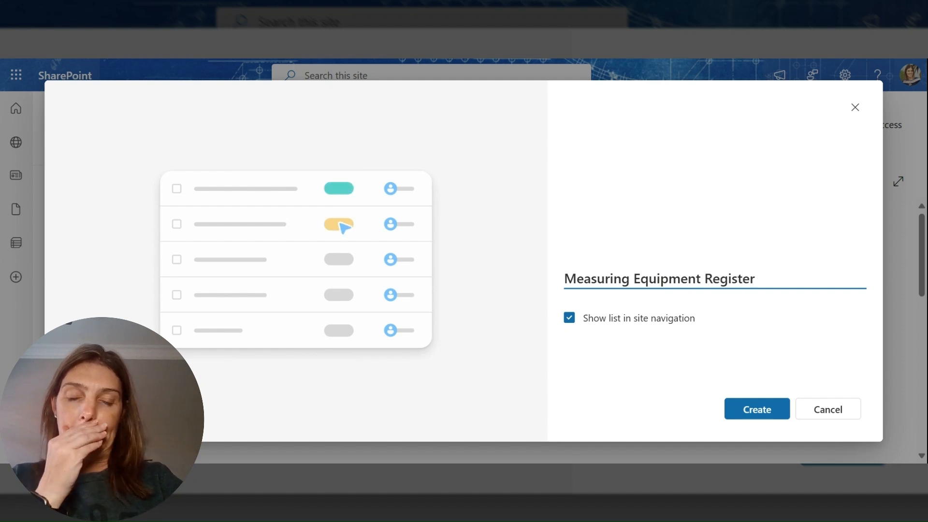
left_click(570, 321)
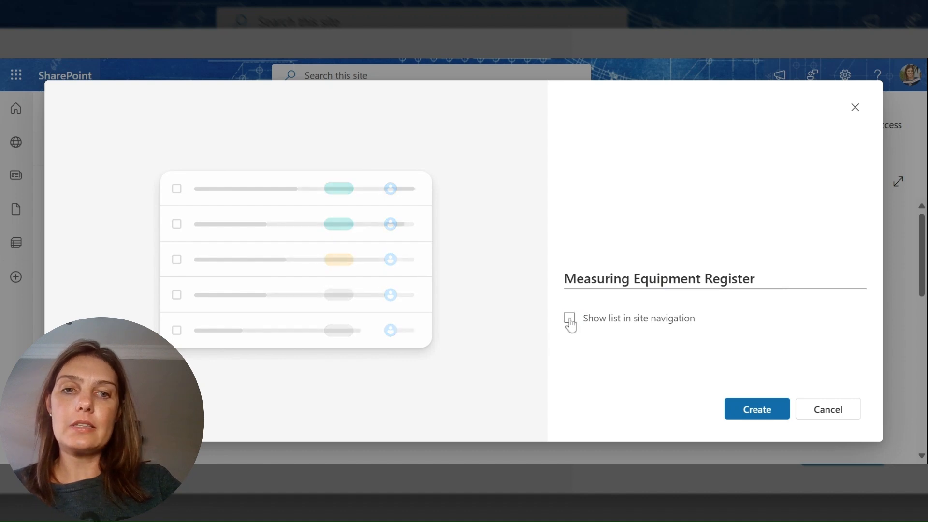
left_click(756, 411)
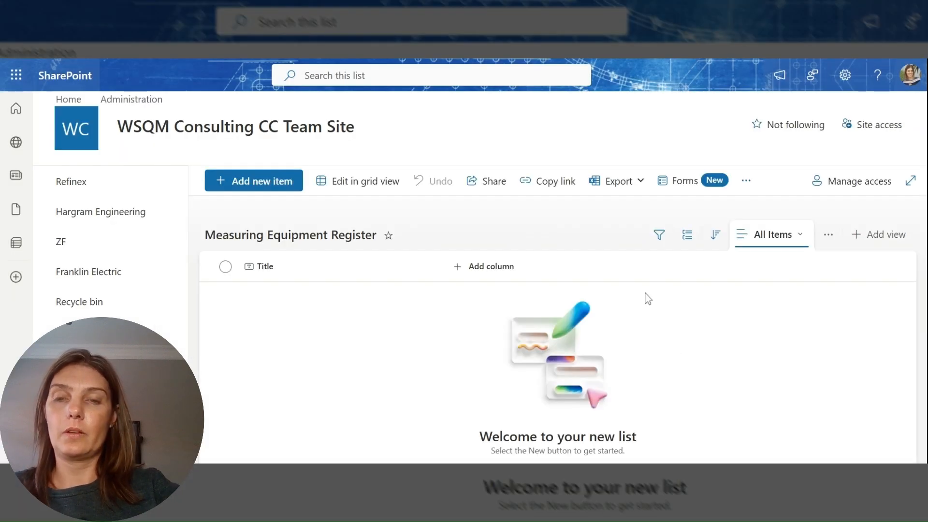
Rename the list's Title column to "Serial Number".
left_click(314, 271)
mouse_move(277, 399)
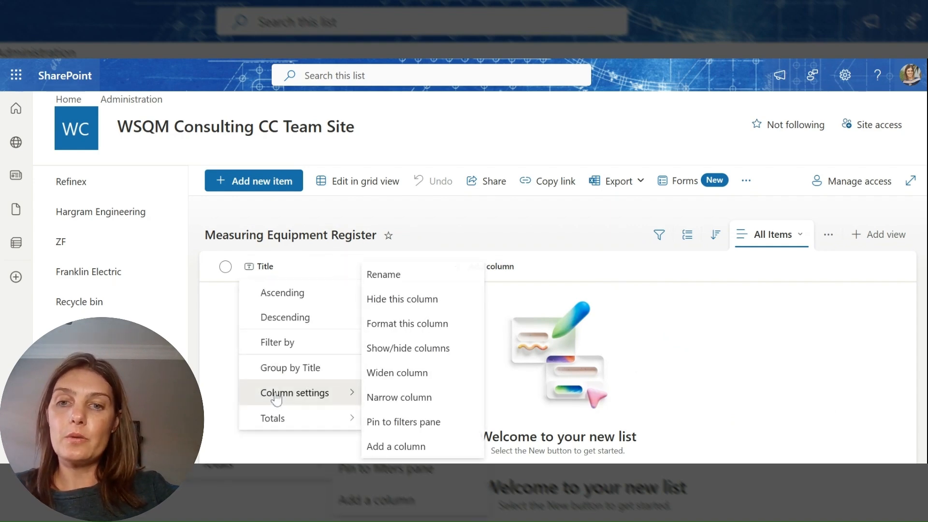
left_click(400, 283)
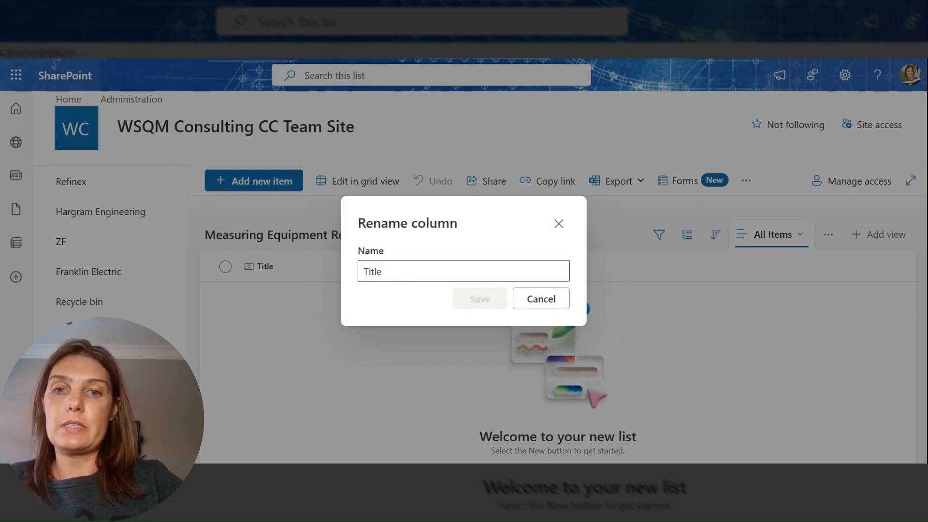
left_click(386, 272)
key("BackSpace")
key("BackSpace")
type("S")
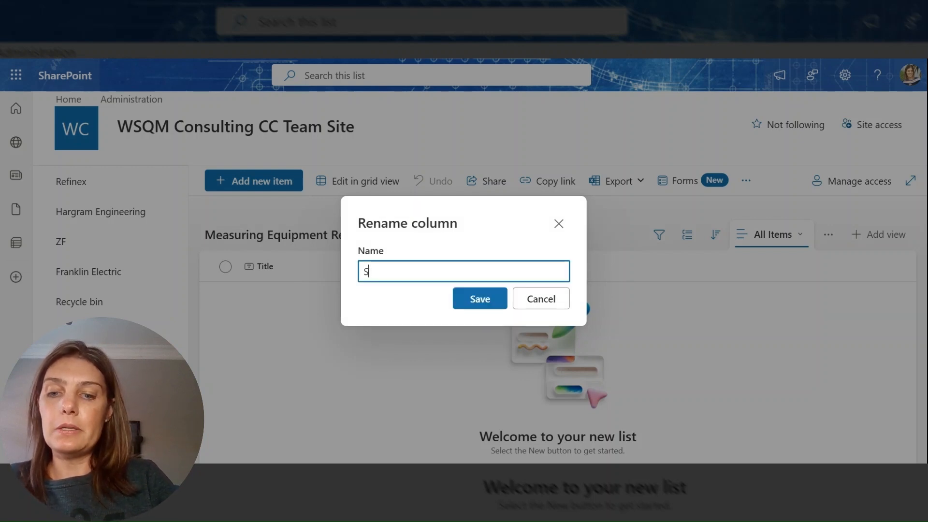
type("erial Nu")
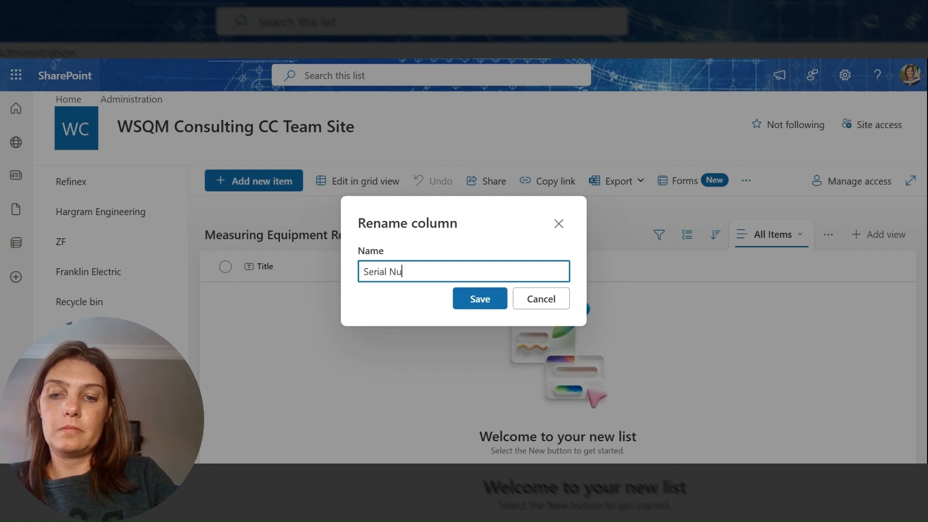
type("mber")
left_click(503, 306)
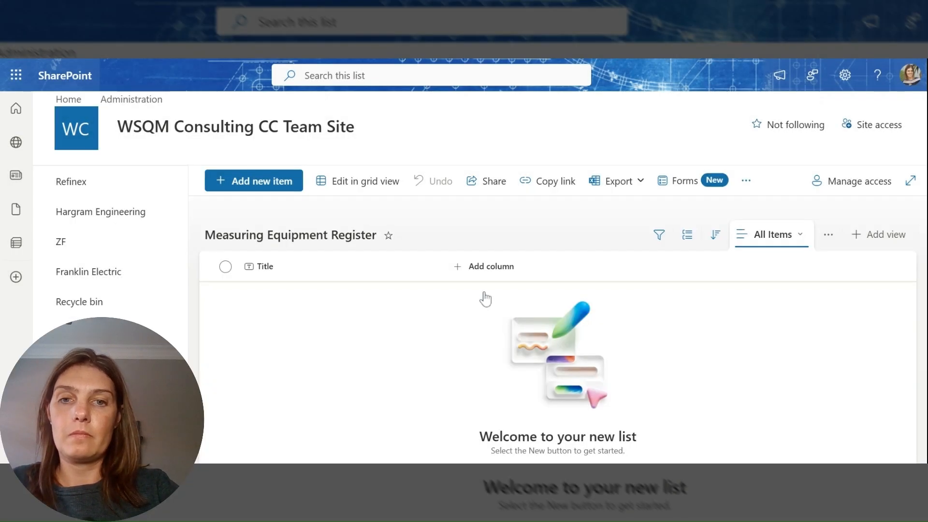
Start a new Choice column in the list and name it "Type of Equipment".
left_click(498, 269)
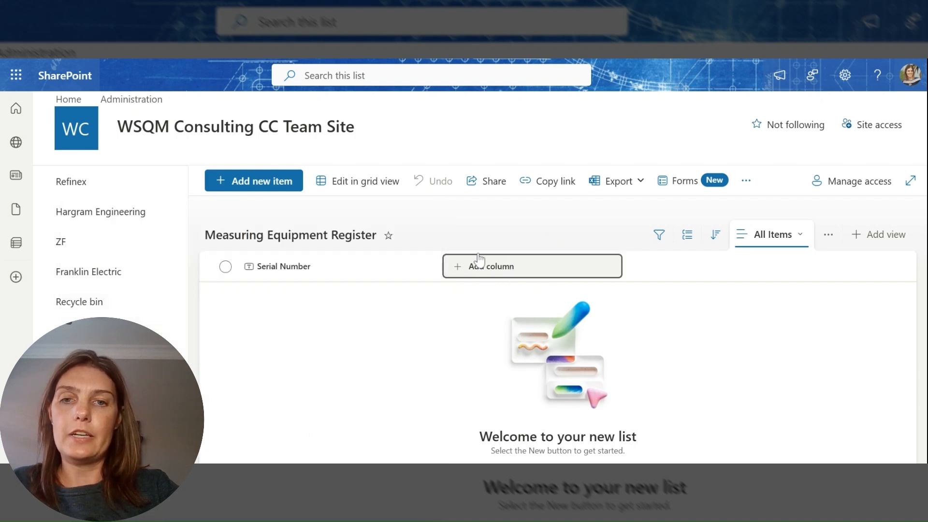
left_click(483, 264)
left_click(337, 257)
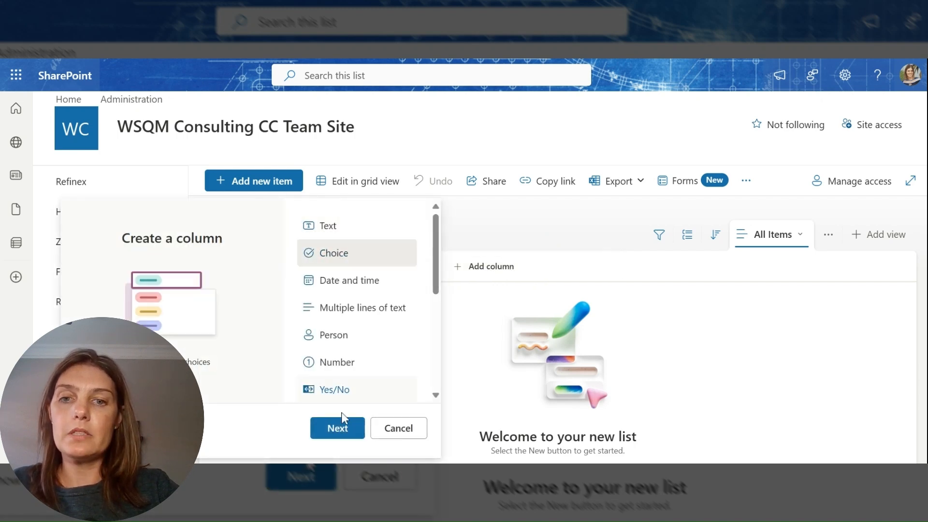
left_click(337, 428)
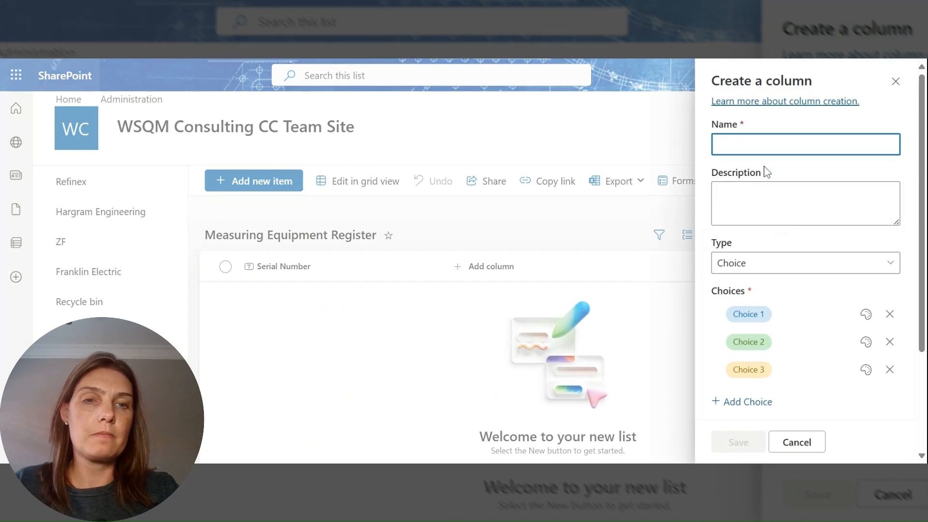
type("Type of ")
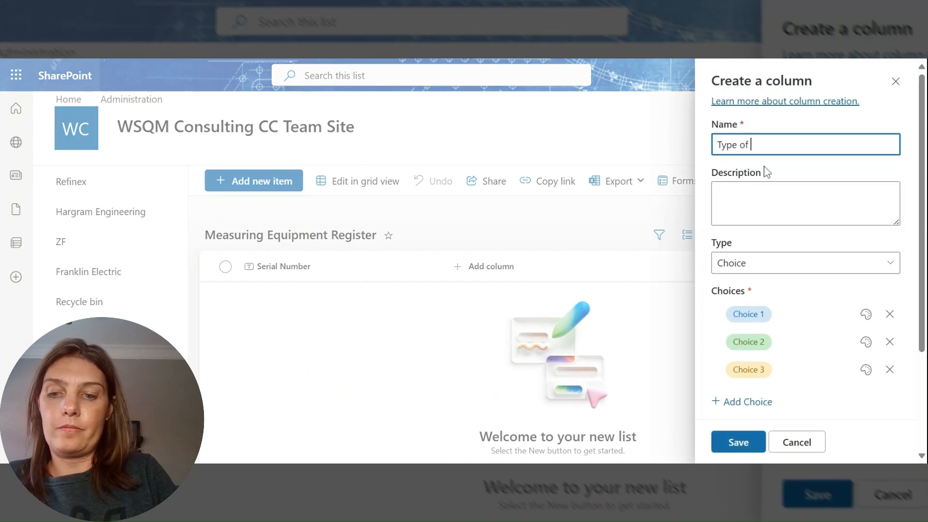
type("Equipment")
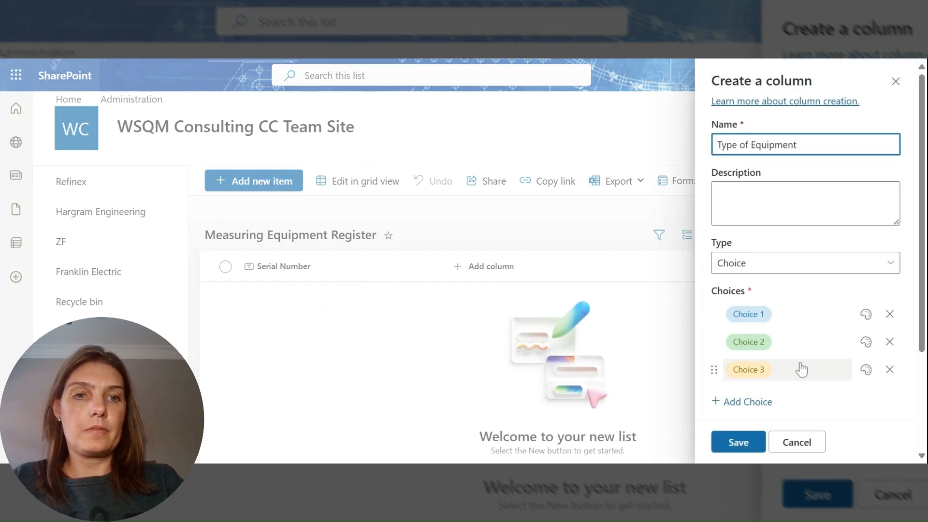
Replace the three default choices with "Vernier", "Pressure Guage" and "Internal Micrometer".
left_click(773, 314)
type("Vernier")
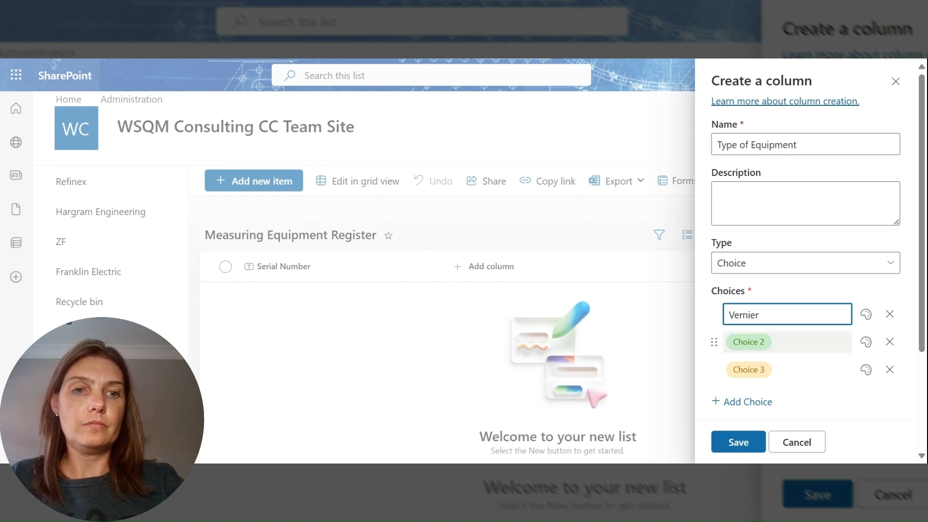
left_click(774, 342)
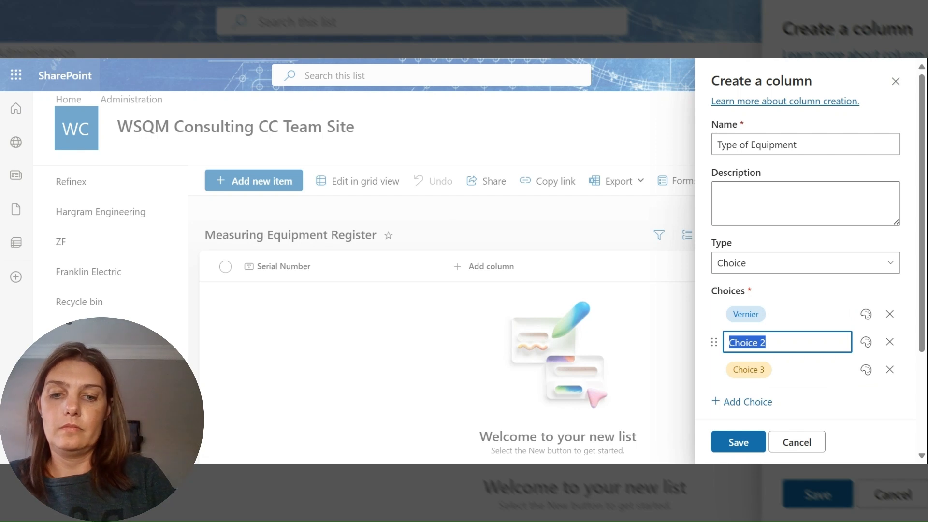
type("Pressur")
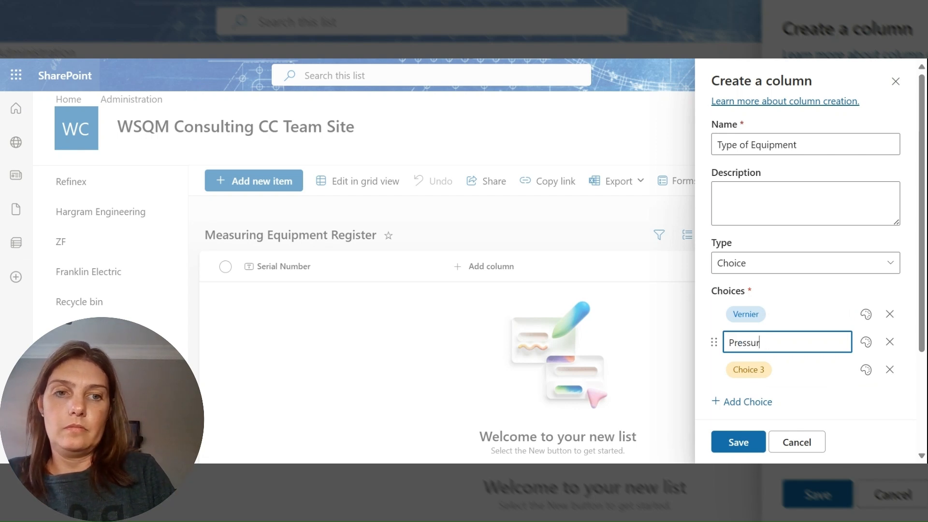
type("e Guage")
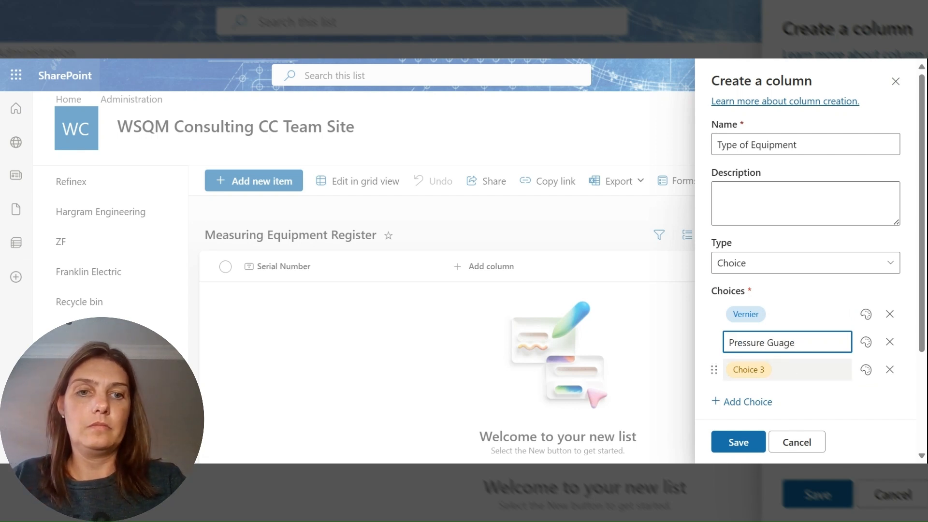
left_click(774, 370)
type("Internal Micrometer")
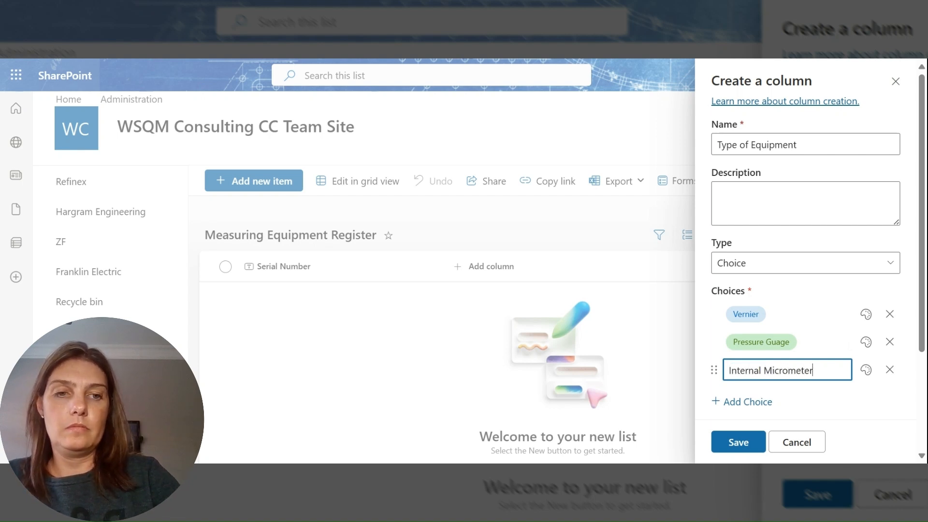
Add a fourth choice named "External Micrometer" to the Type of Equipment column.
left_click(748, 401)
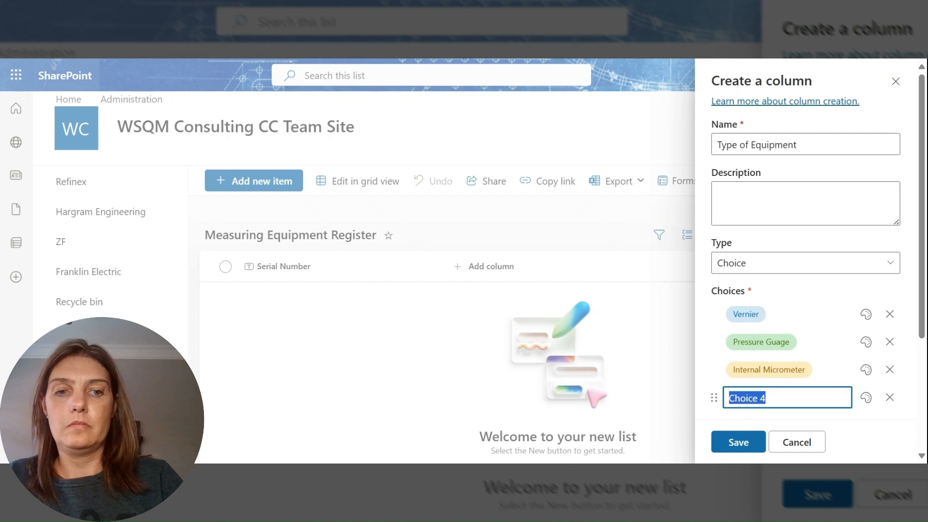
key("ctrl+v")
key("ctrl+a")
type("Externa")
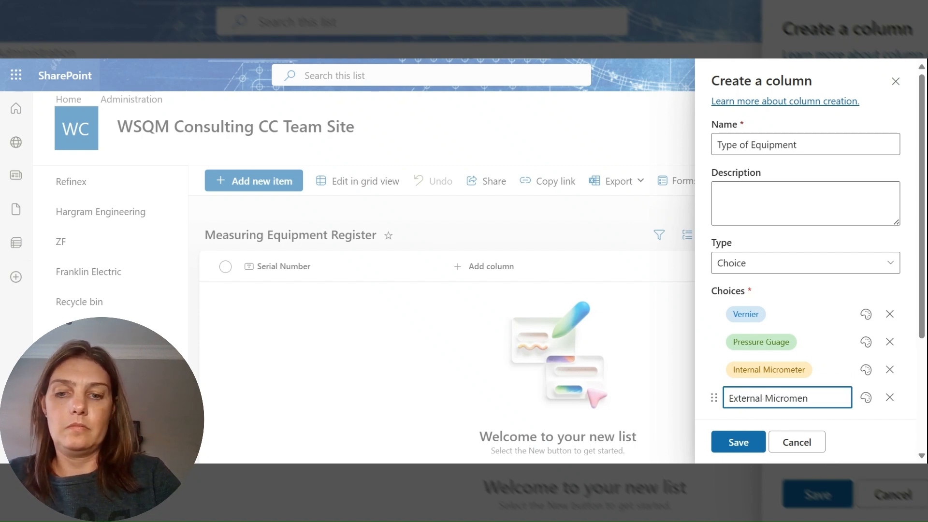
left_click(774, 314)
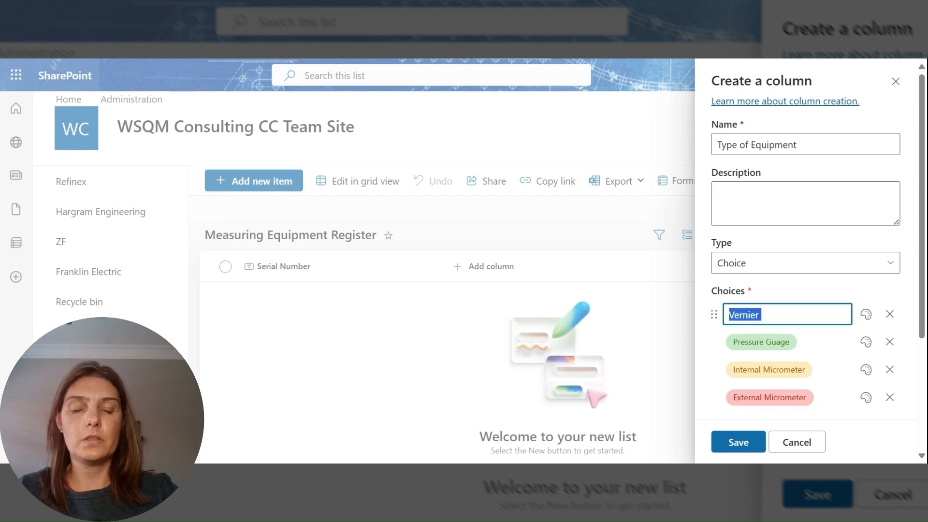
Set all four equipment choices to No styles and save the Type of Equipment column.
left_click(865, 314)
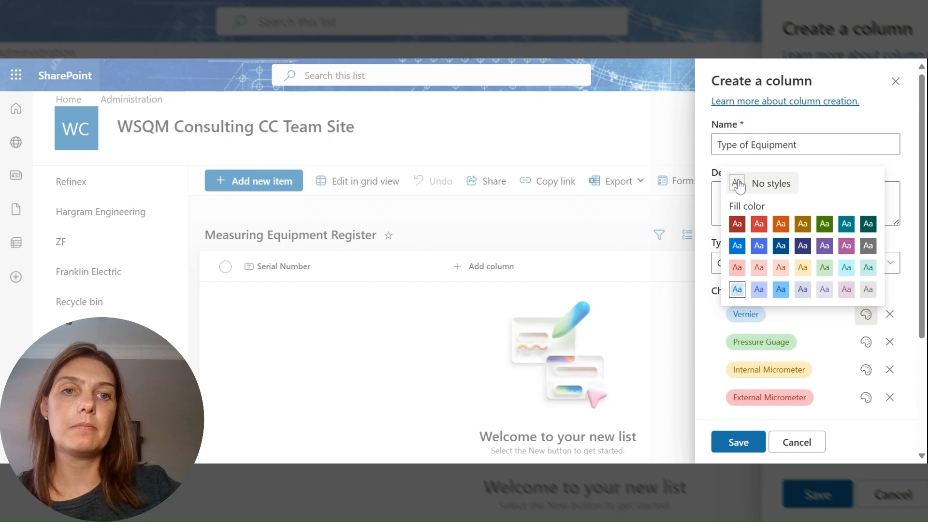
left_click(738, 185)
left_click(866, 342)
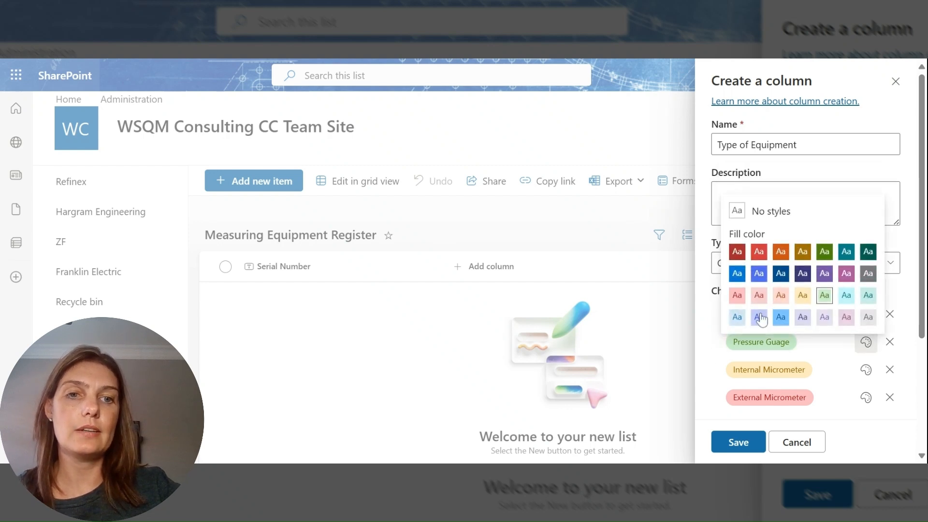
left_click(740, 211)
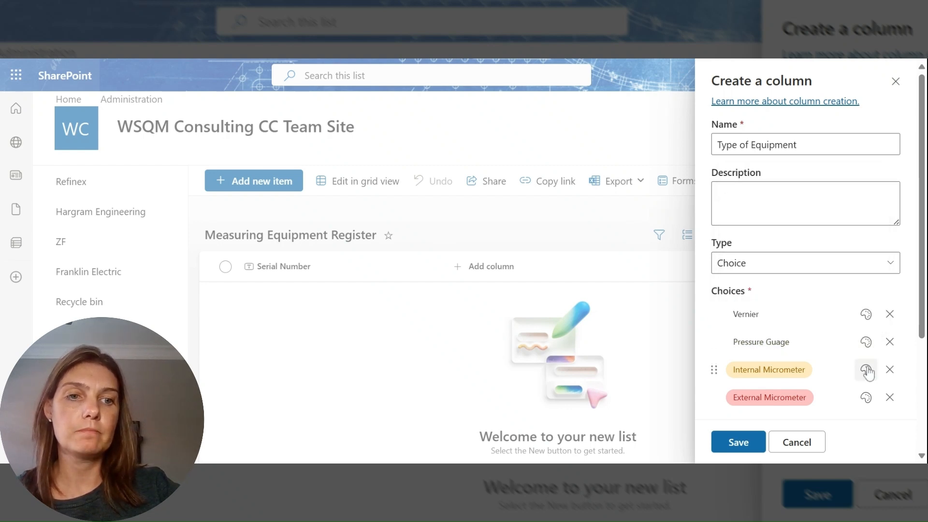
left_click(865, 369)
left_click(740, 239)
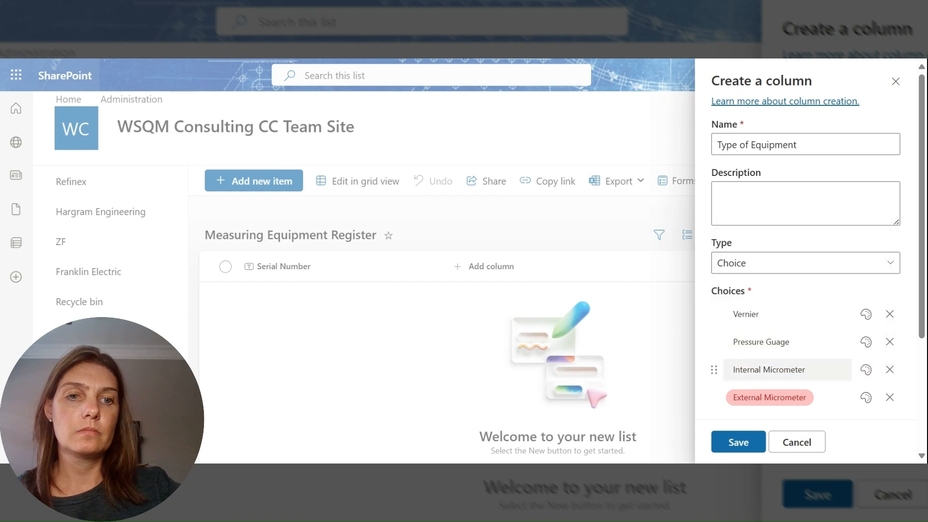
left_click(865, 397)
left_click(736, 269)
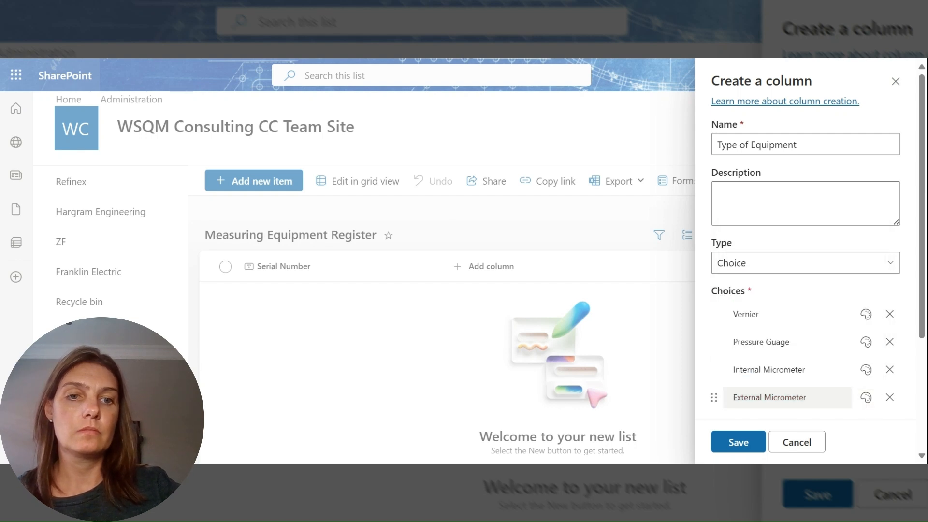
left_click(739, 442)
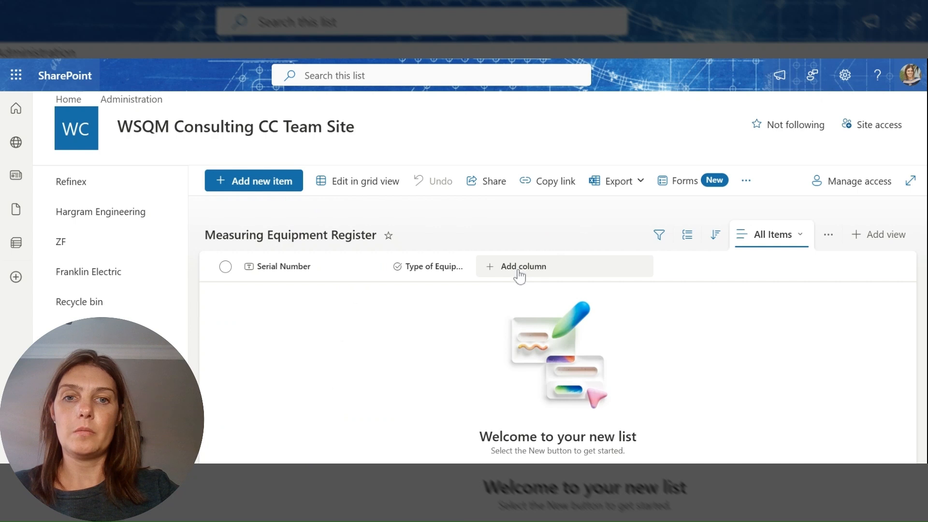
Add a Date and time column named "Calibration Date" with Friendly format turned on, and save it.
left_click(515, 271)
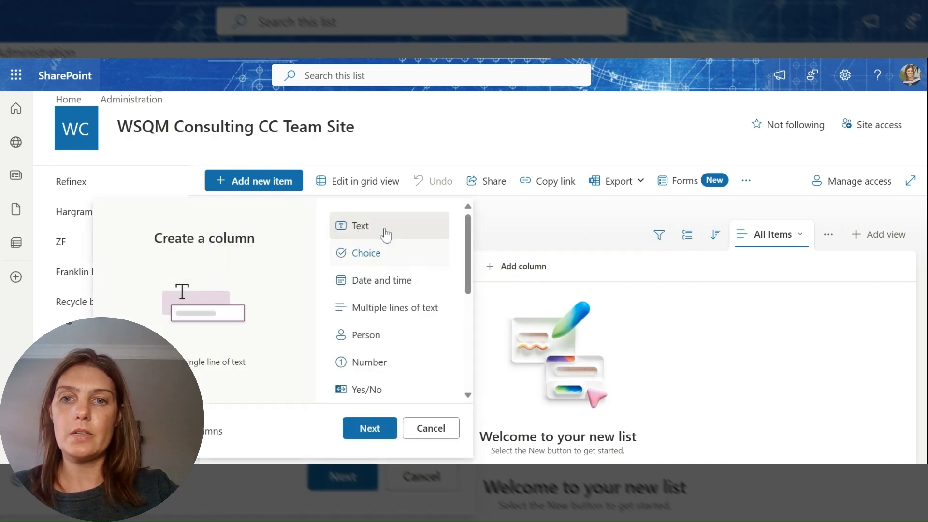
left_click(372, 282)
key("Return")
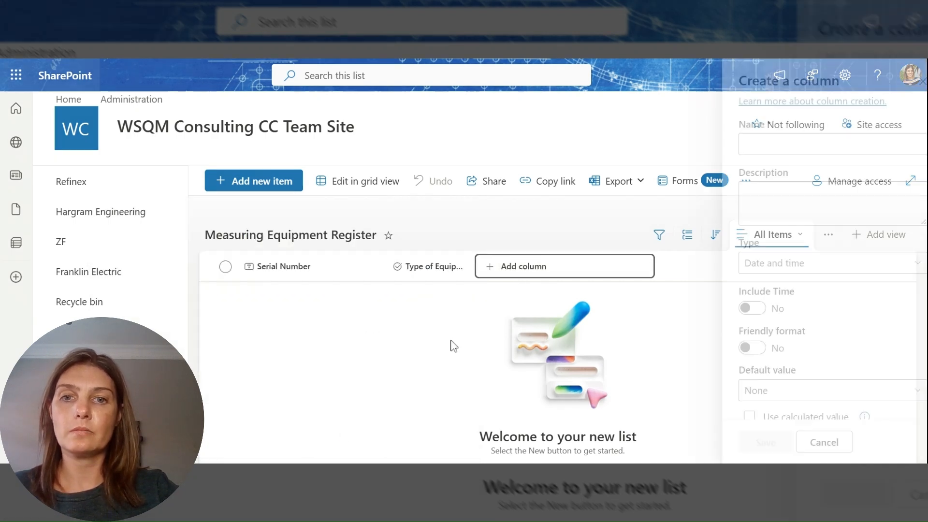
type("Cal")
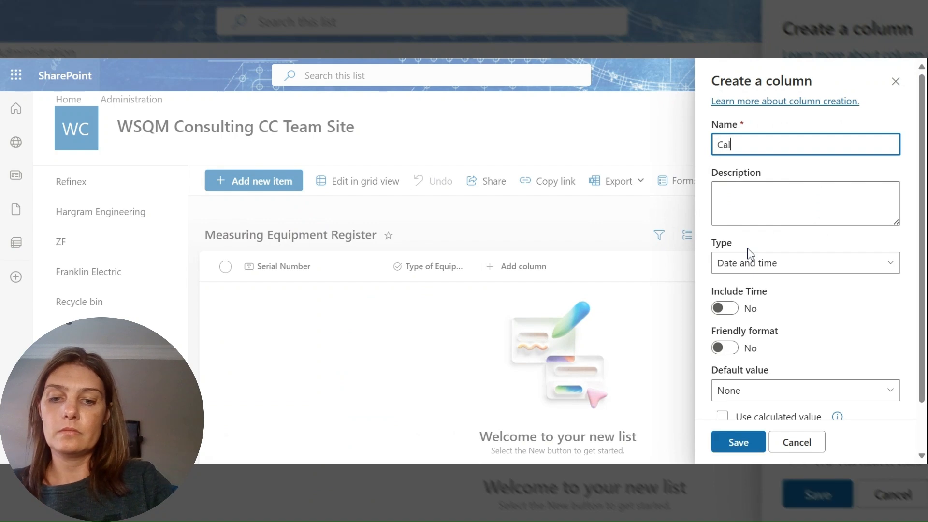
type("ibration Date")
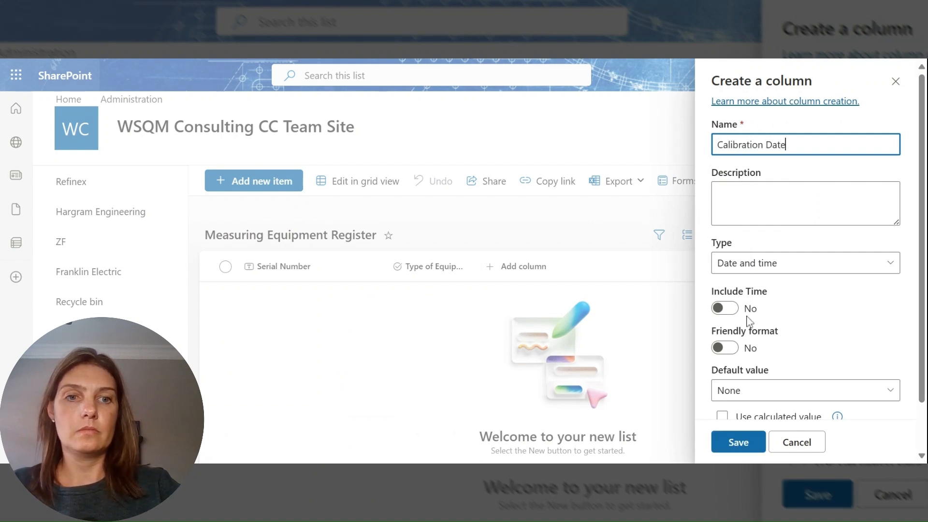
left_click(733, 348)
left_click(738, 441)
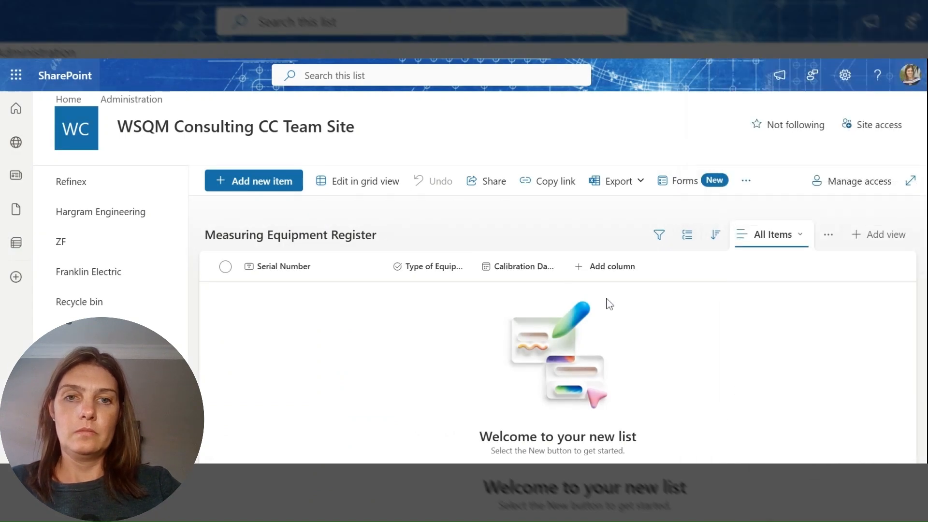
Add another Date and time column named "Next Calibration Date" with Friendly format turned on, and save it.
left_click(617, 268)
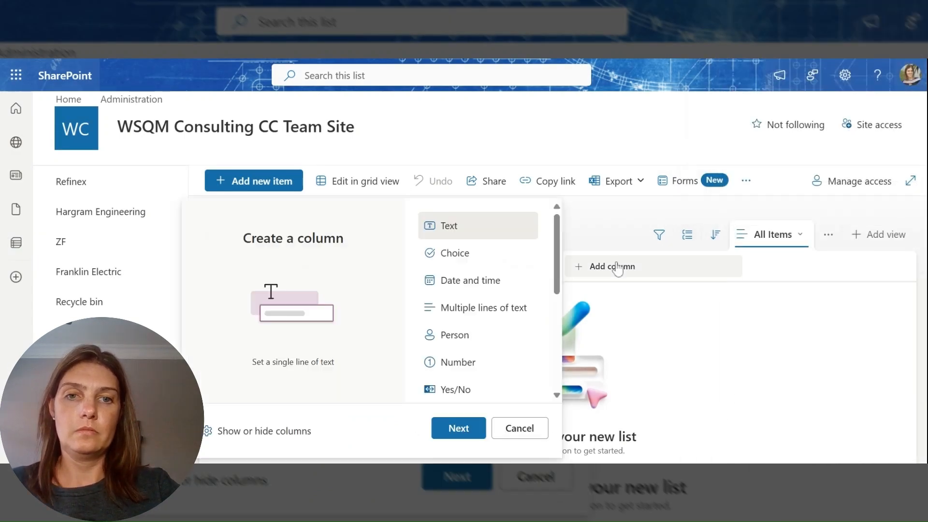
left_click(500, 290)
left_click(462, 428)
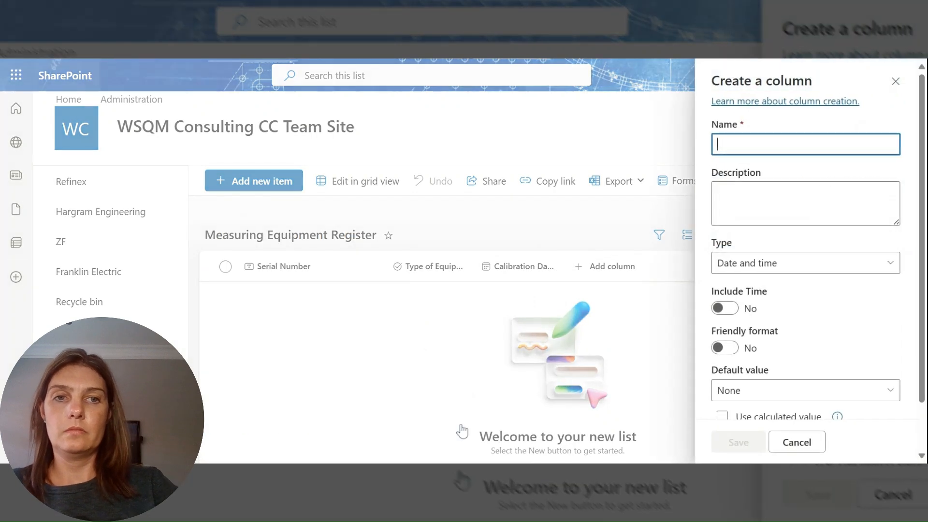
type("Next Calibration Date")
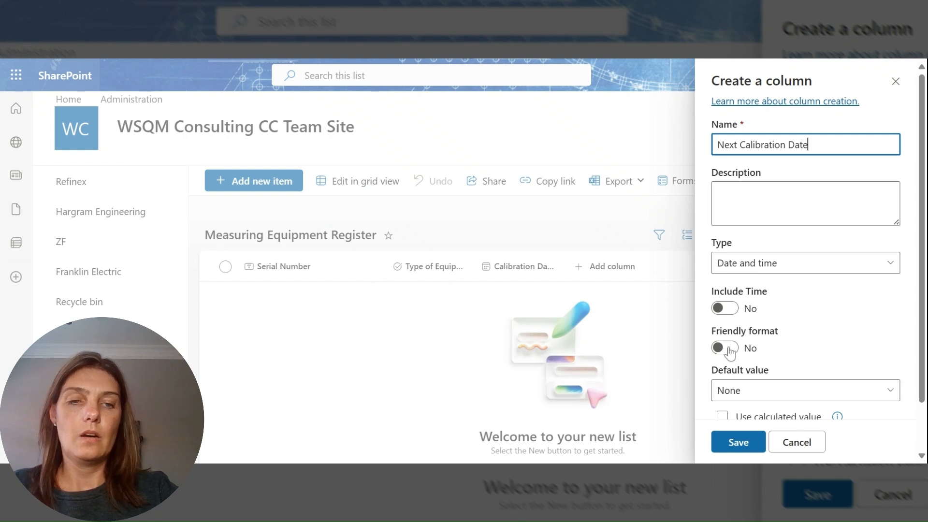
left_click(729, 350)
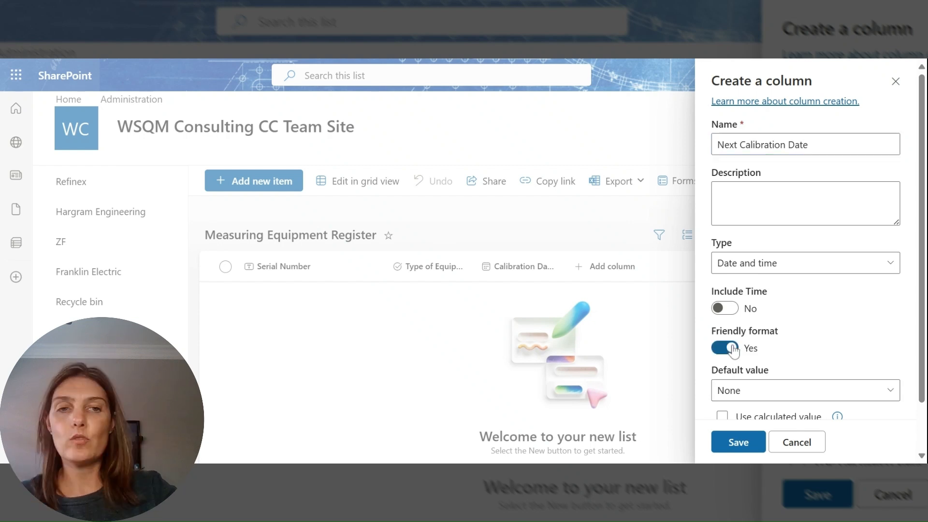
left_click(722, 352)
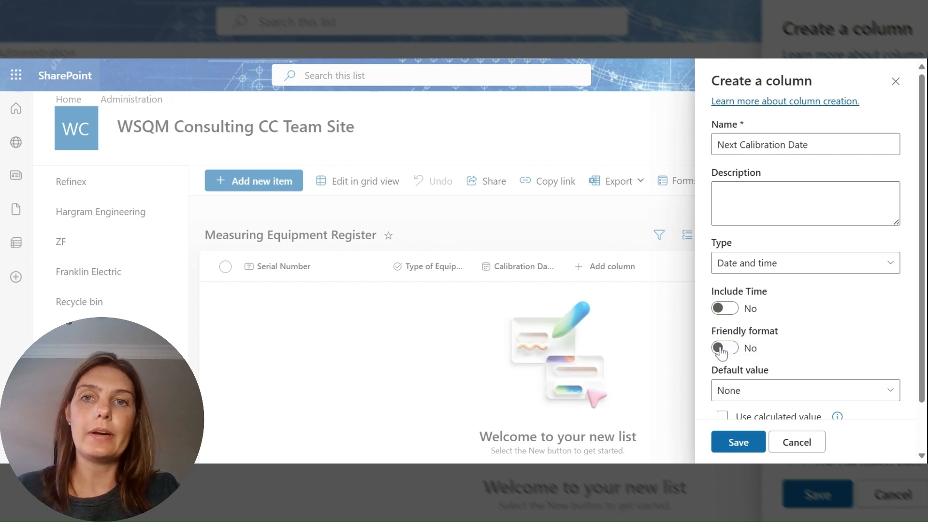
left_click(722, 352)
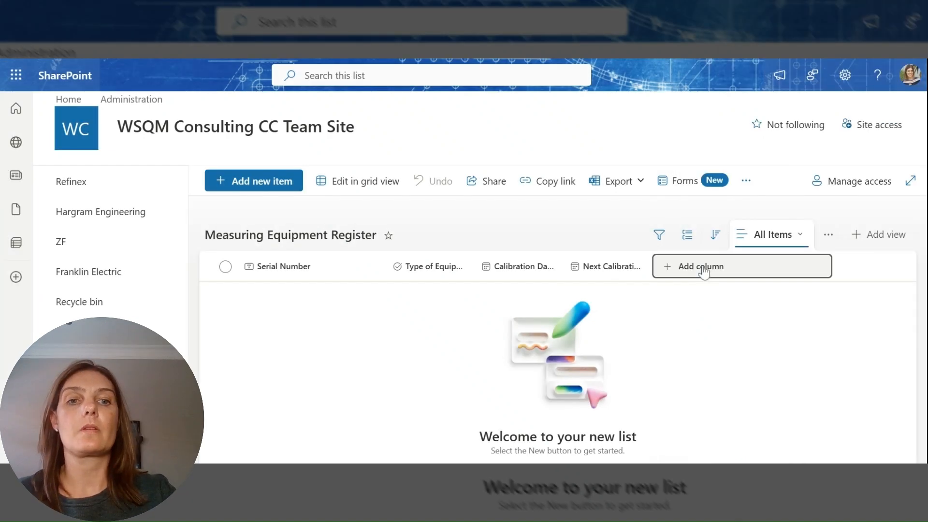
Start a new Choice column after the Next Calibration Date column and name it "Type of Equpment".
left_click(701, 268)
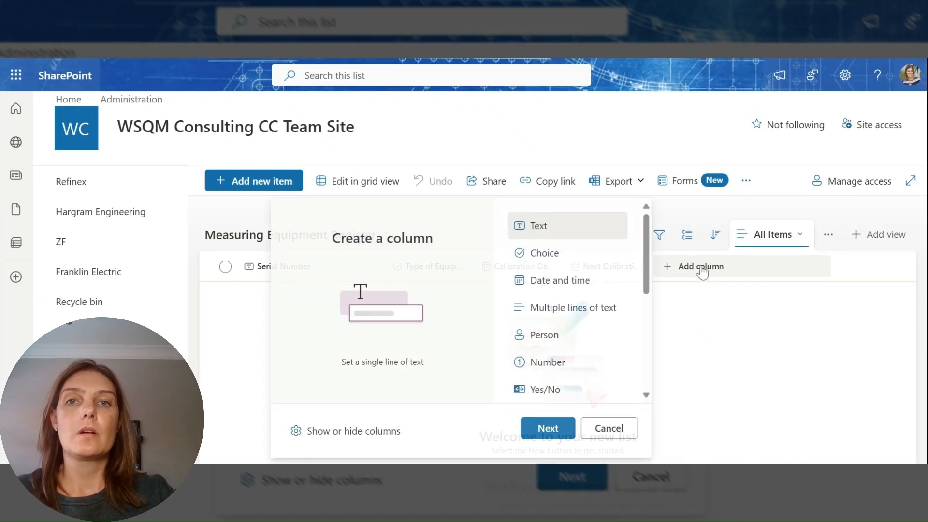
left_click(553, 265)
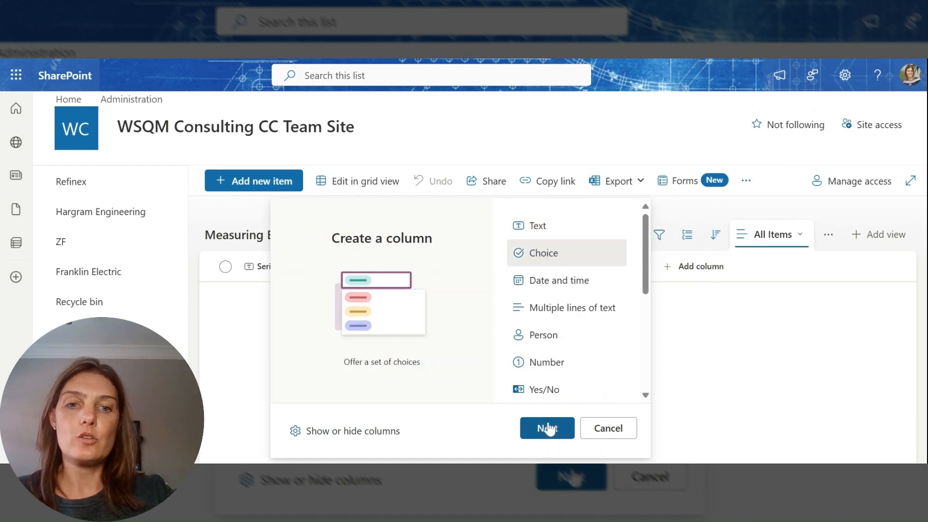
left_click(545, 429)
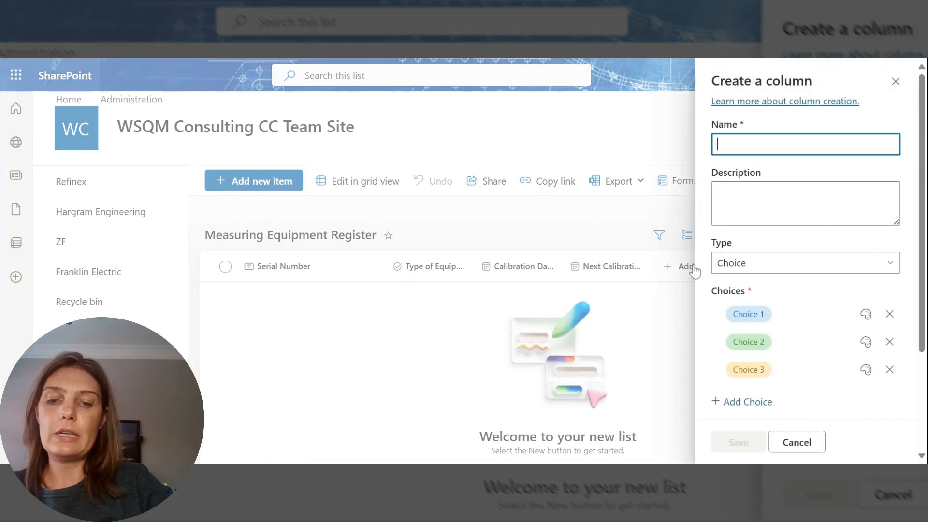
type("Type")
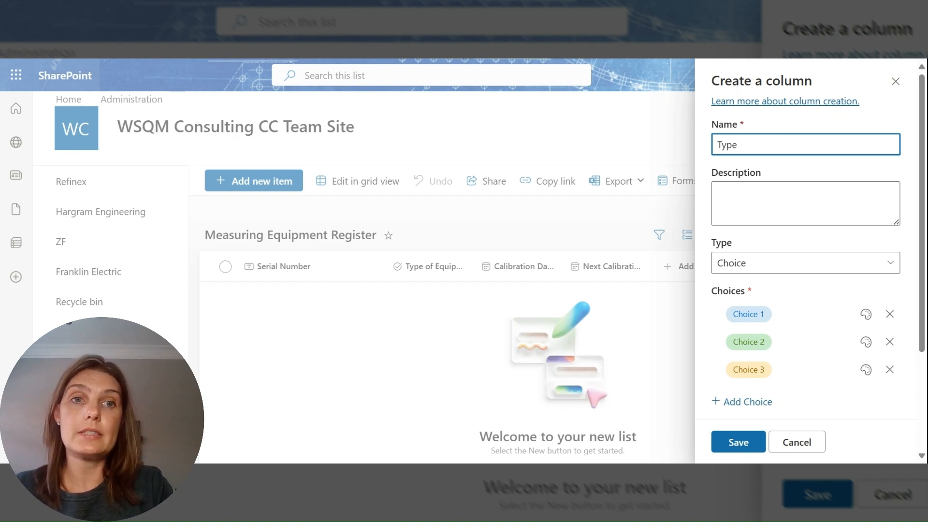
type("Equpment")
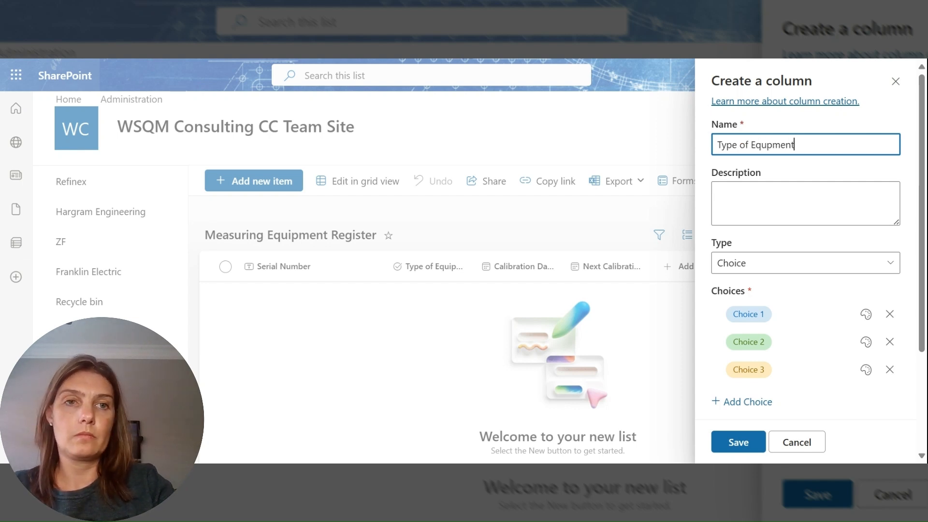
Rename the first two choices "Internal Verification" and "Internal Calibration", and move Internal Calibration above Internal Verification.
left_click(769, 314)
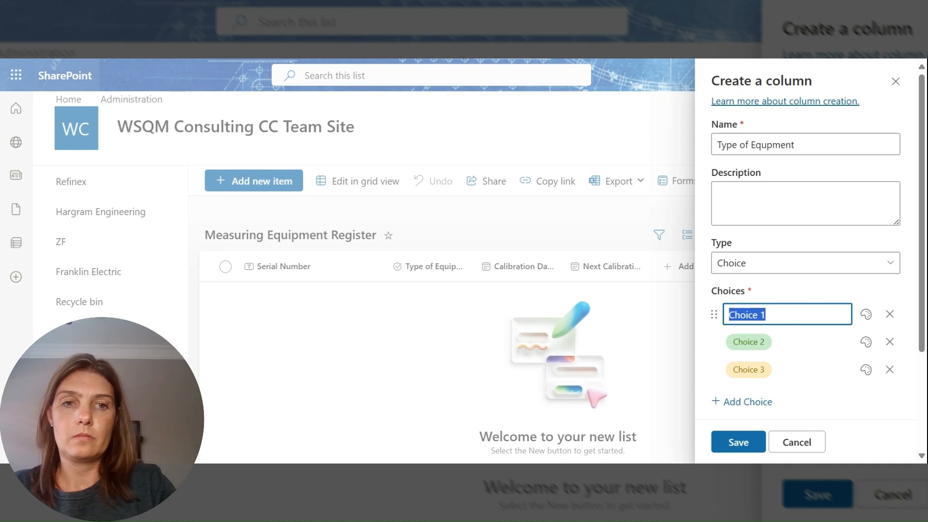
type("Internal Verification")
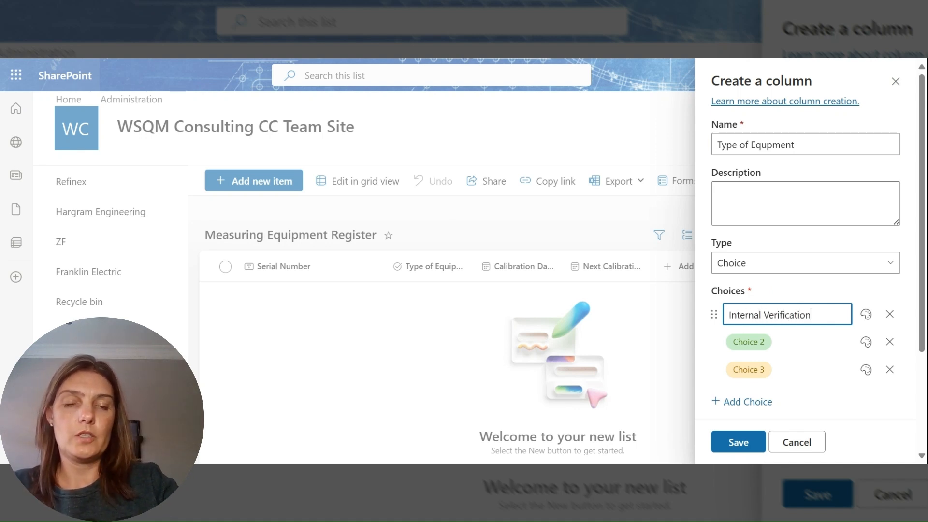
left_click(766, 344)
type("I")
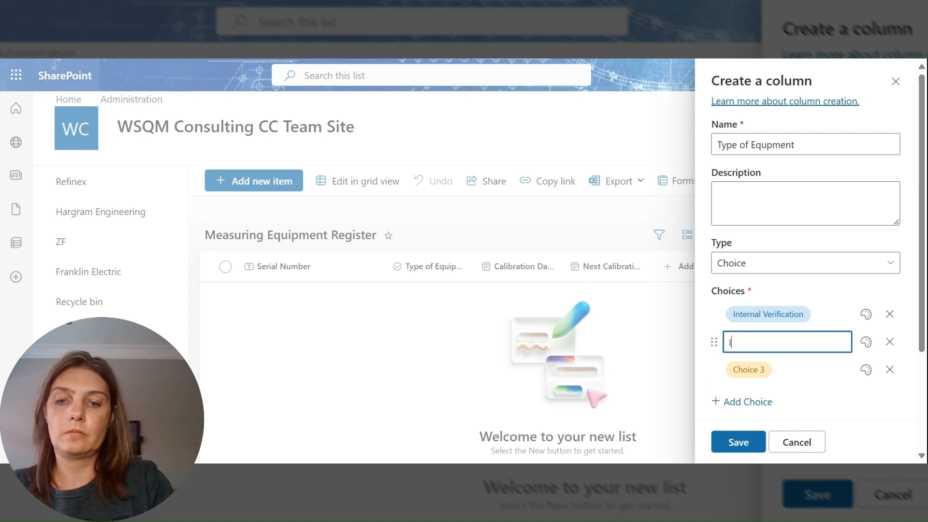
type("nternal Calibr")
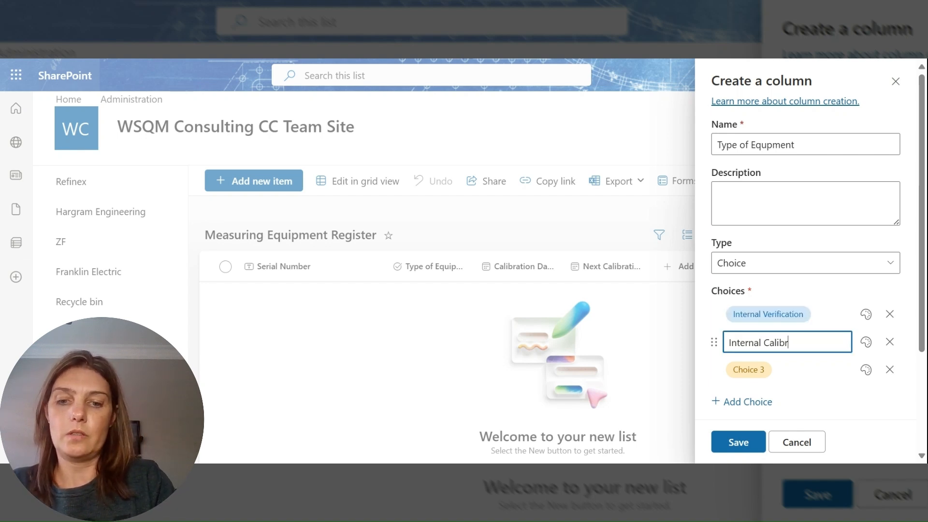
type("ation")
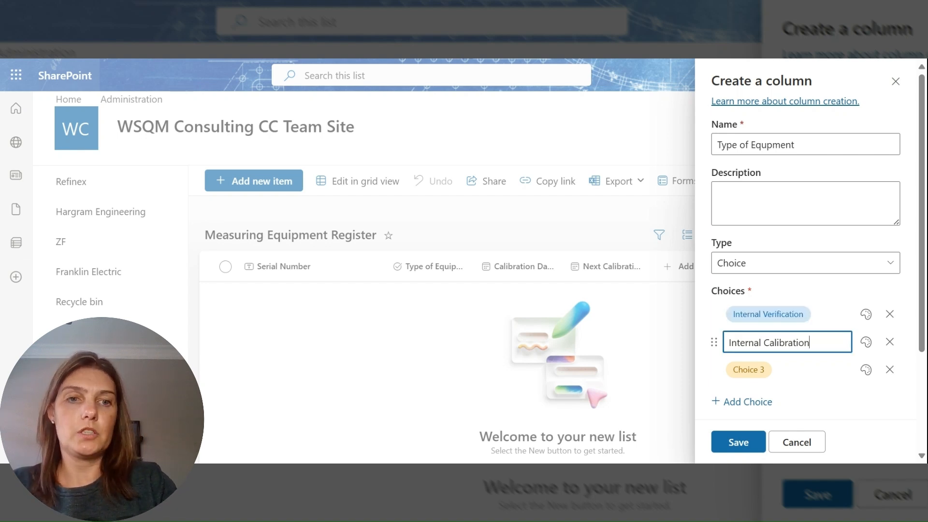
left_click(712, 348)
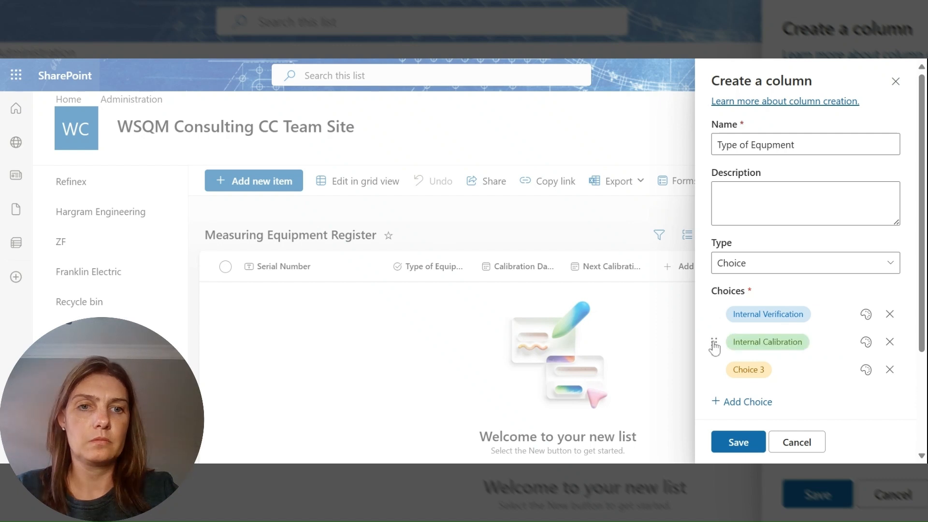
left_click_drag(714, 347, 712, 313)
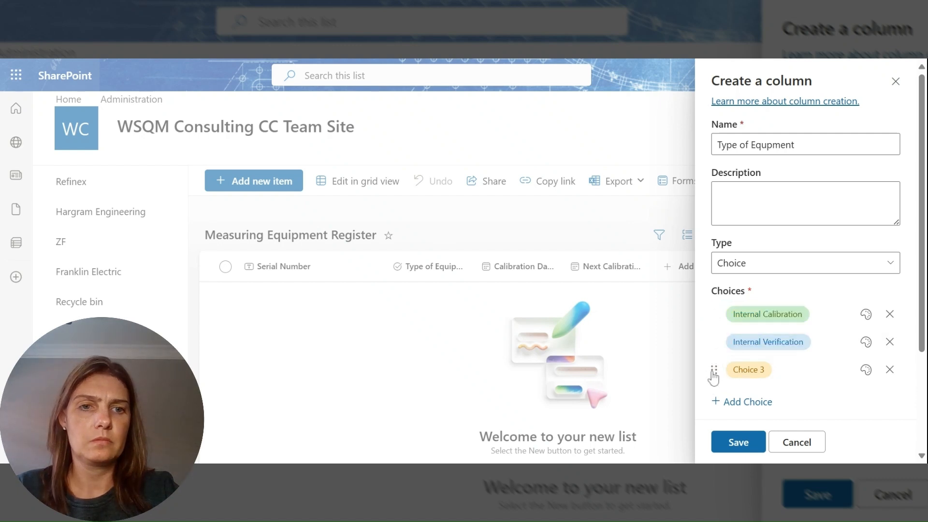
Rename the third choice "External Calibration" and add a fourth choice named "External Verification".
left_click(749, 370)
type("External Calibration")
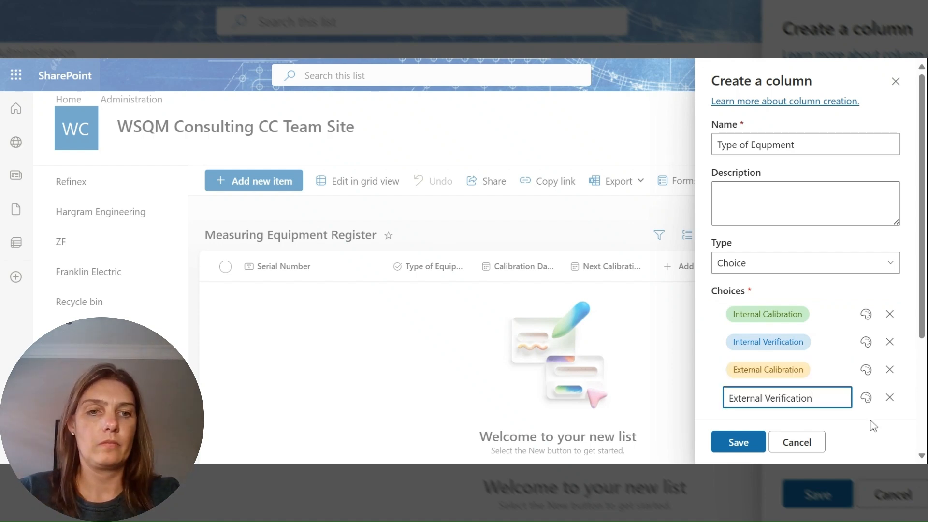
left_click(865, 319)
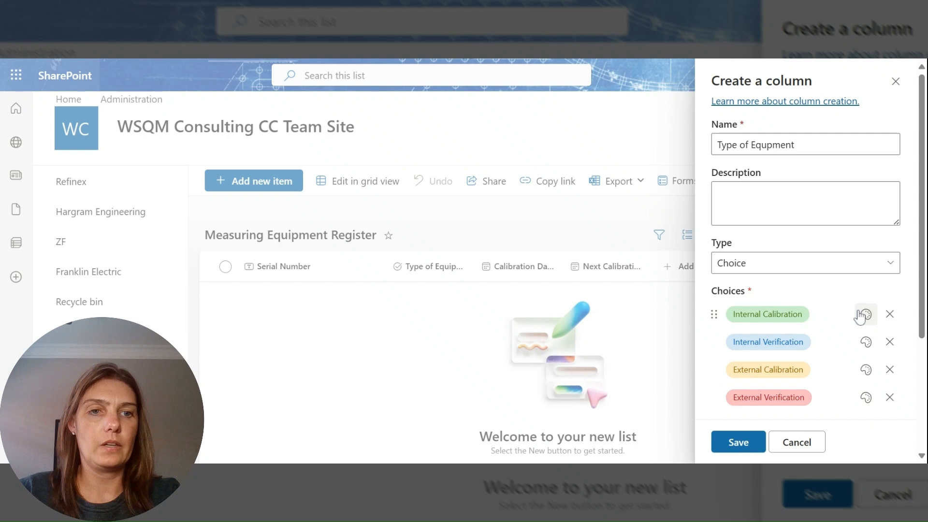
Set all four calibration and verification choices to No styles and save the column.
left_click(862, 314)
left_click(737, 183)
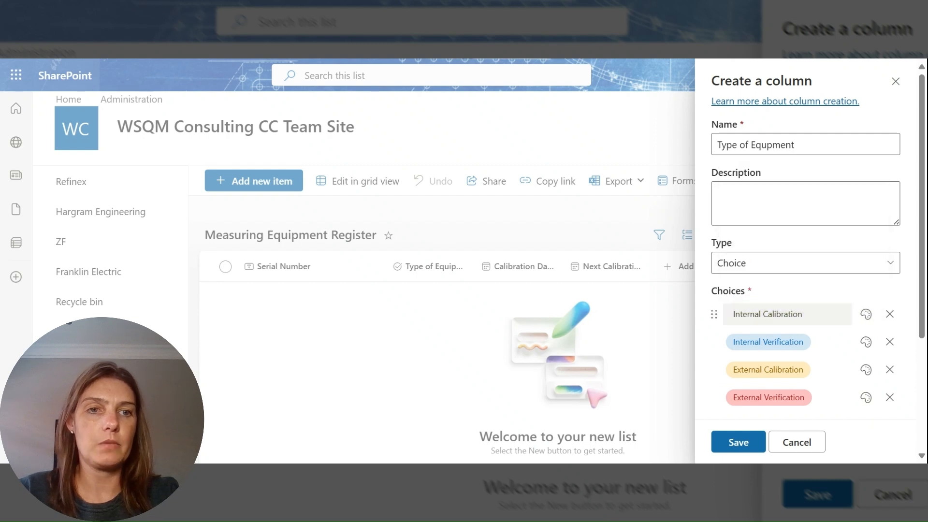
left_click(866, 342)
left_click(752, 213)
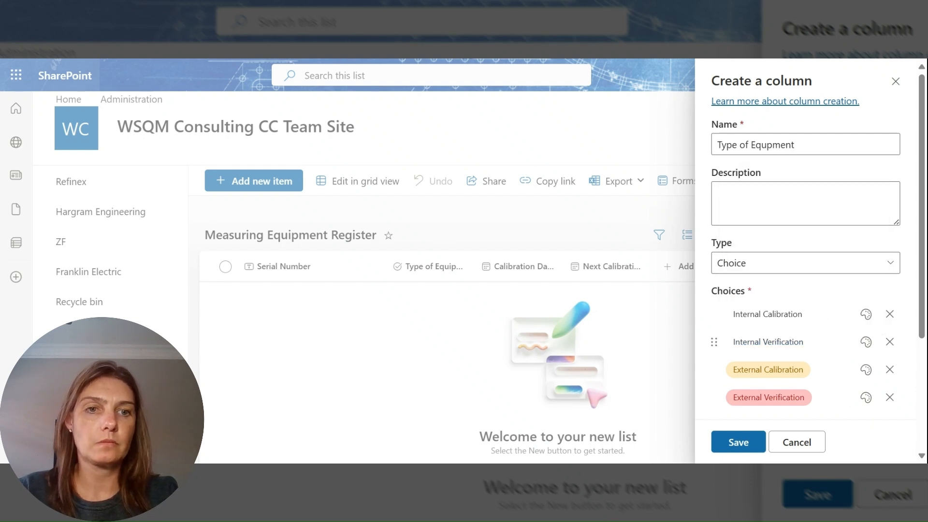
left_click(865, 369)
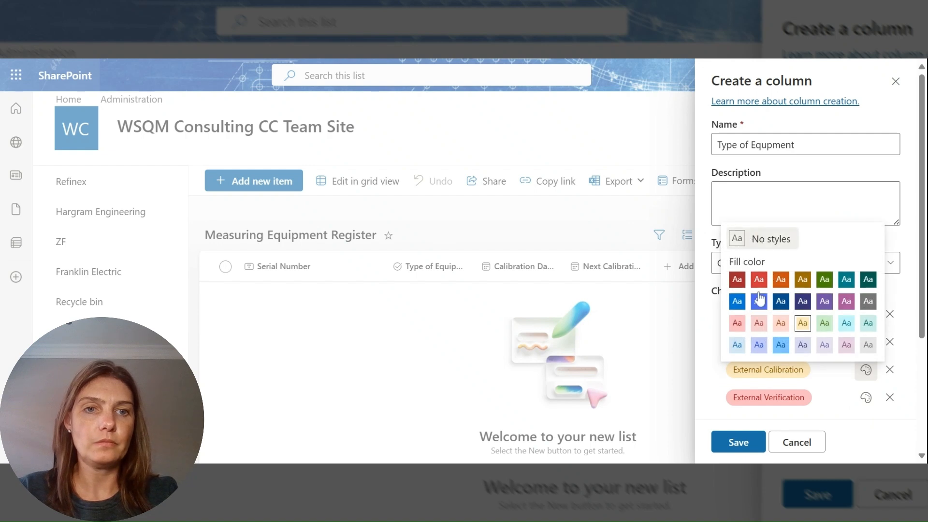
left_click(738, 239)
left_click(866, 397)
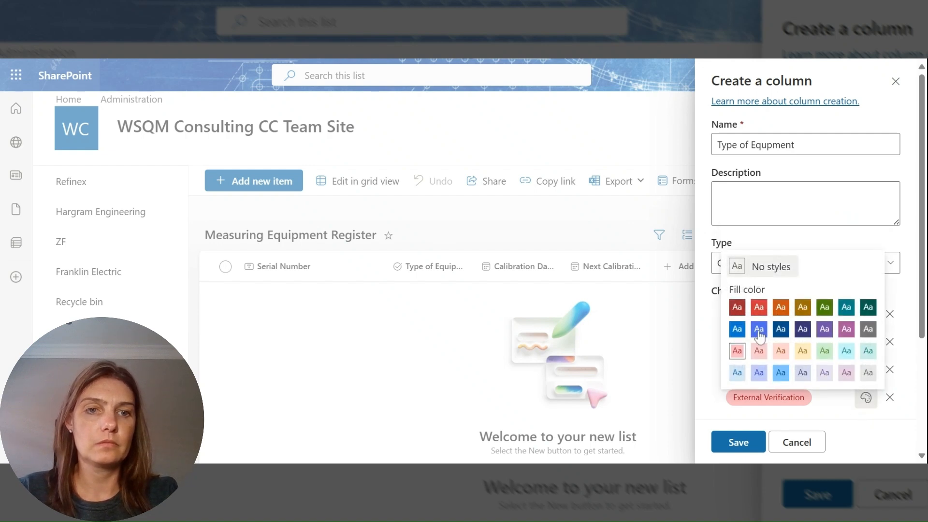
left_click(758, 266)
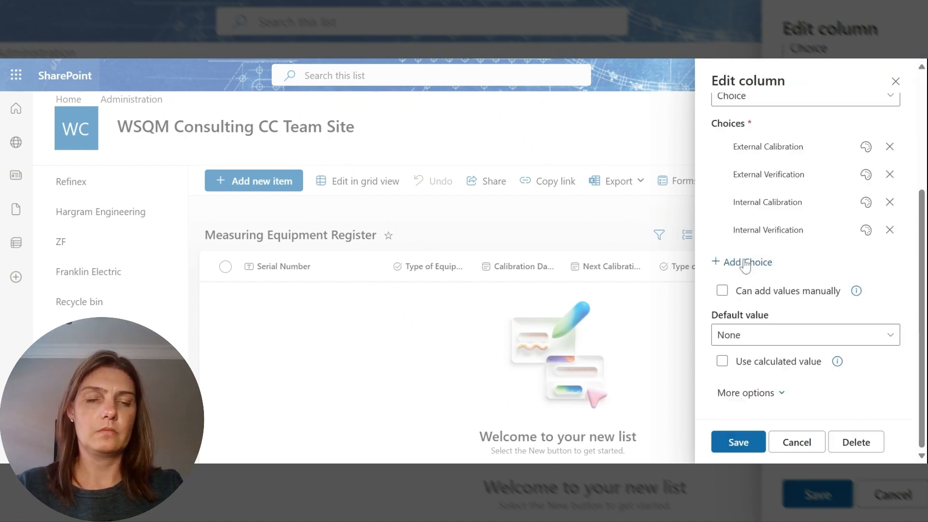
Add a fifth choice named "Indication only - No calibration/verification" to the calibration/verification column.
left_click(744, 261)
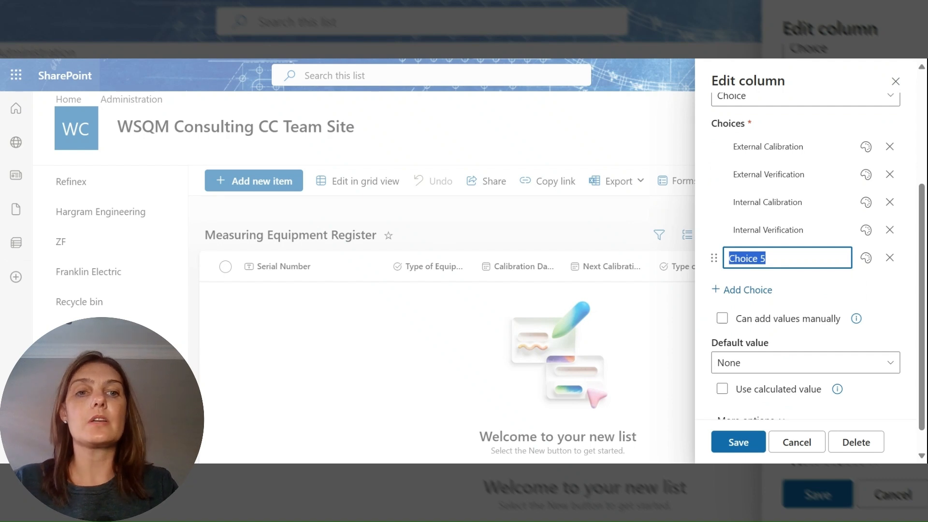
key("BackSpace")
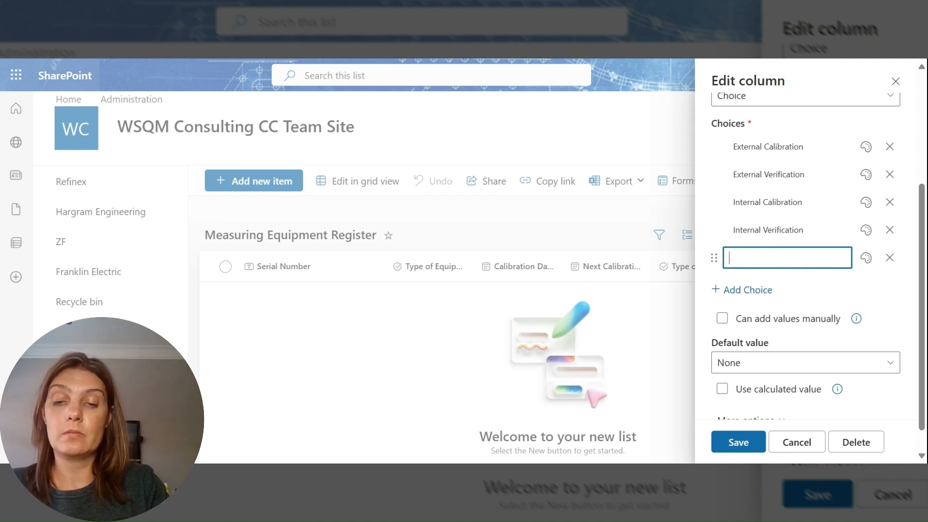
type("Indic")
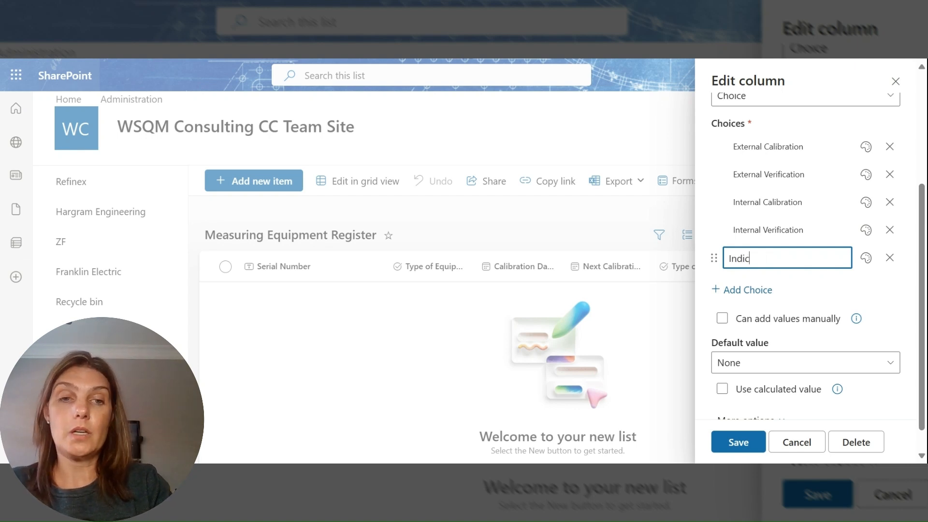
type("ation only -")
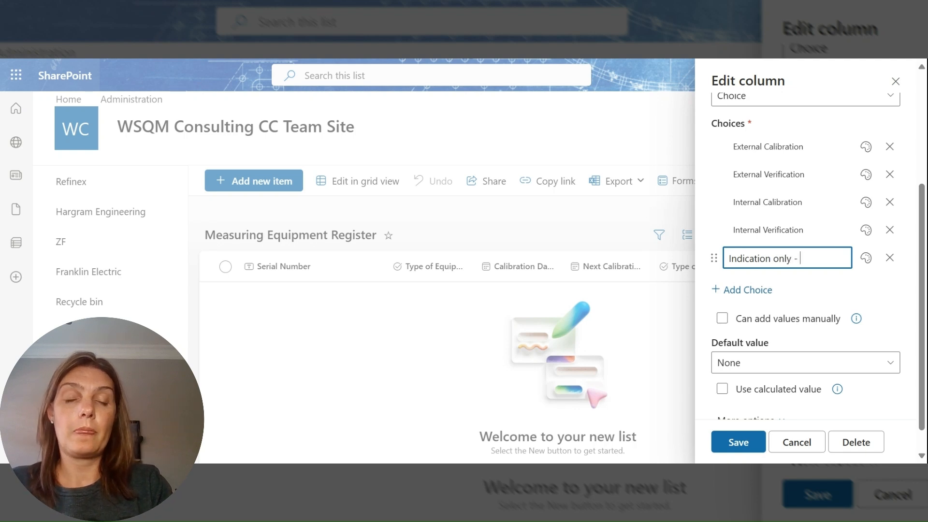
key("BackSpace")
key("BackSpace")
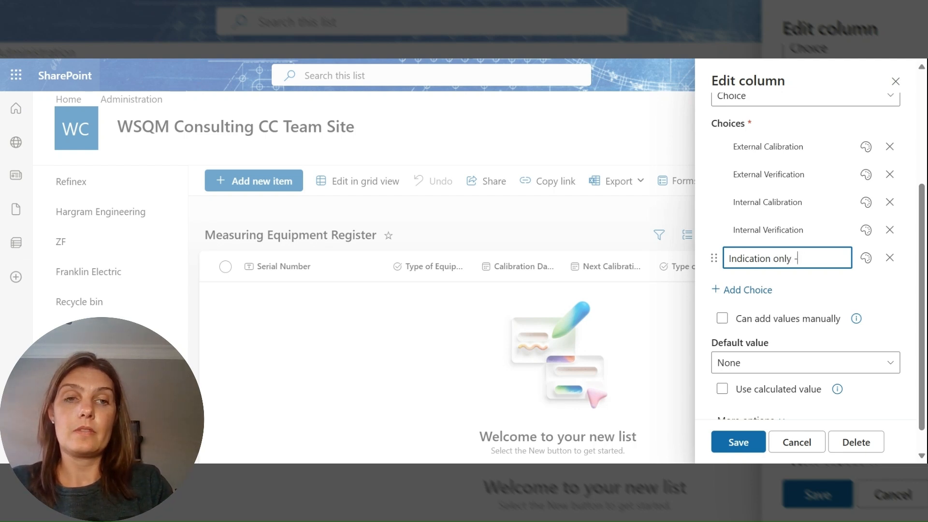
type("- ")
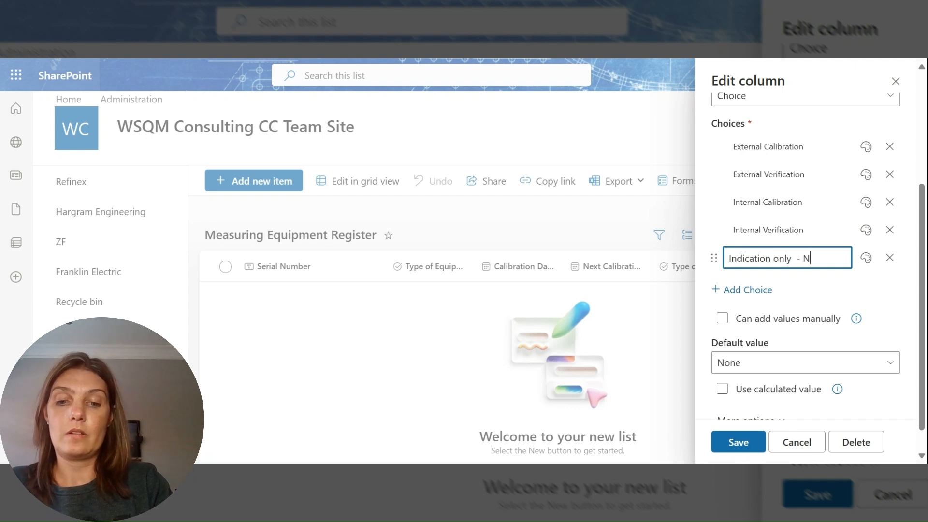
type("No calibration")
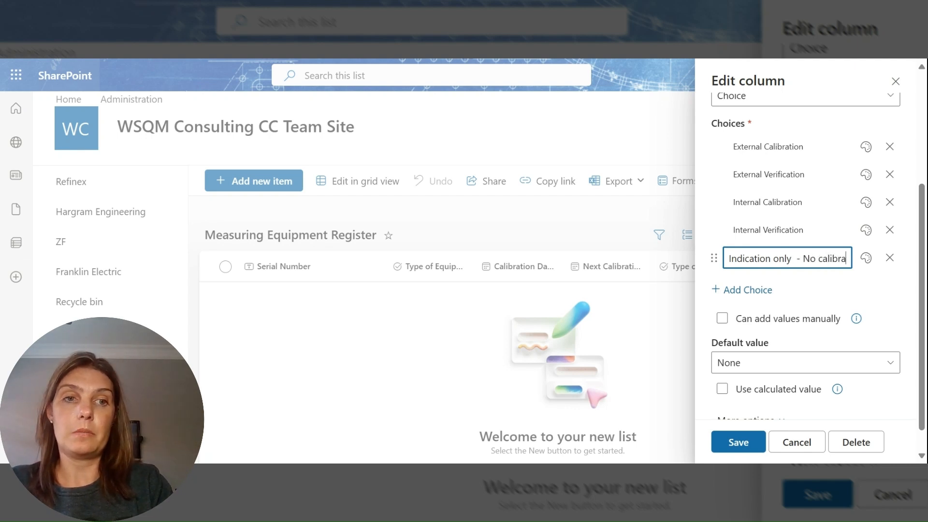
type("/verific")
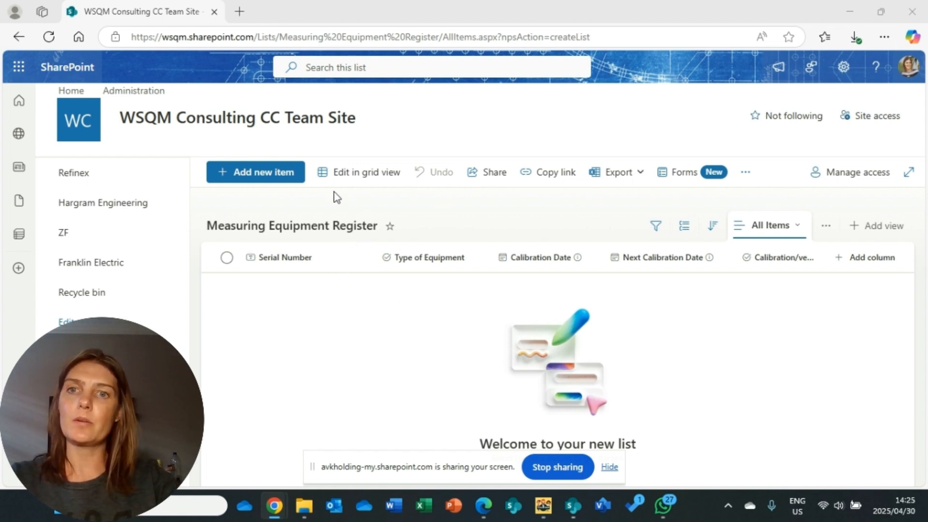
Start a new list item with serial number SDG1254DJ and Vernier as the type of equipment.
left_click(238, 175)
left_click(238, 174)
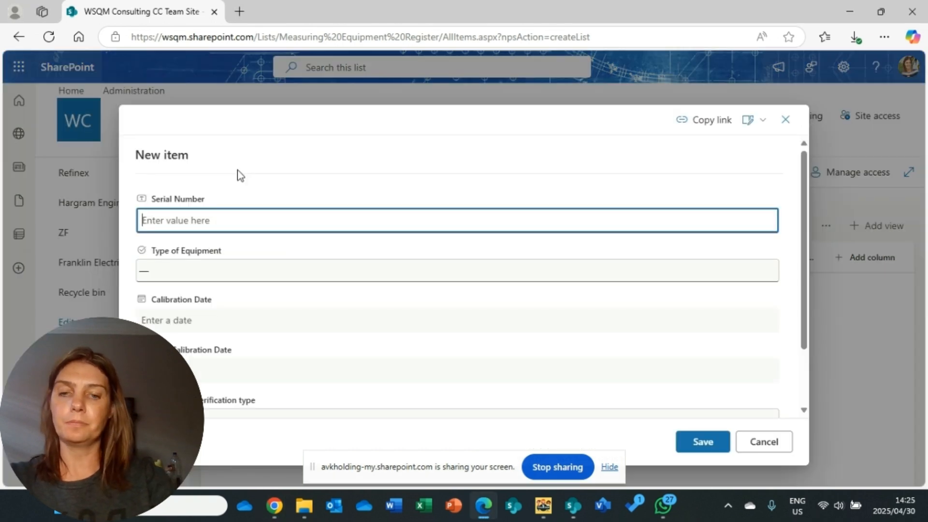
type("SDG1254DJ")
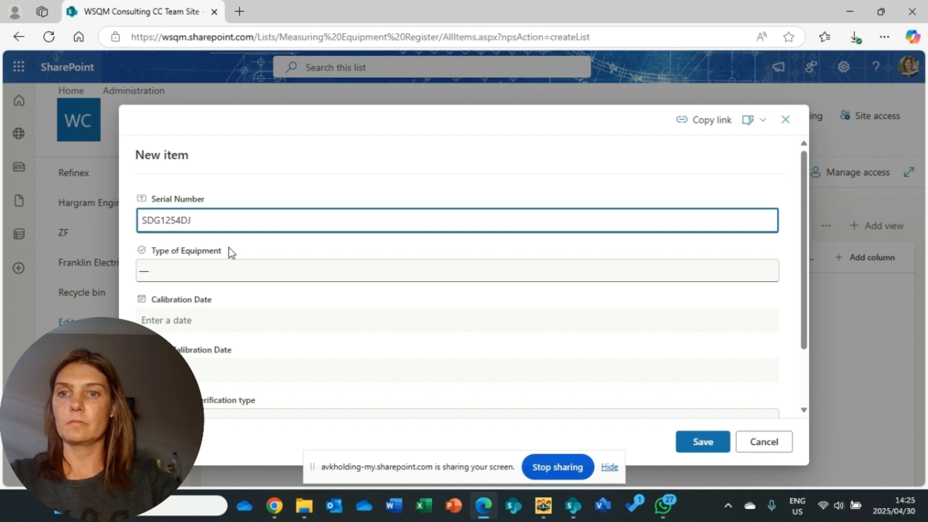
left_click(259, 277)
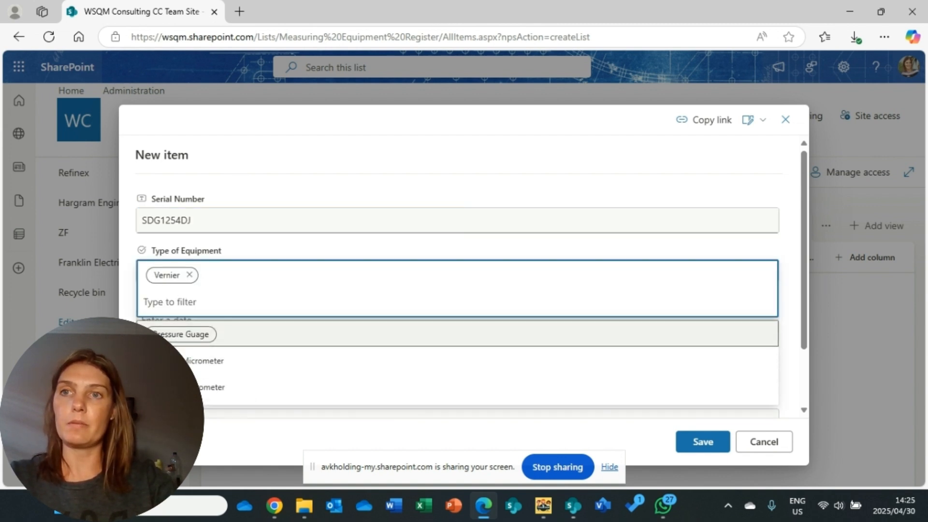
left_click(242, 246)
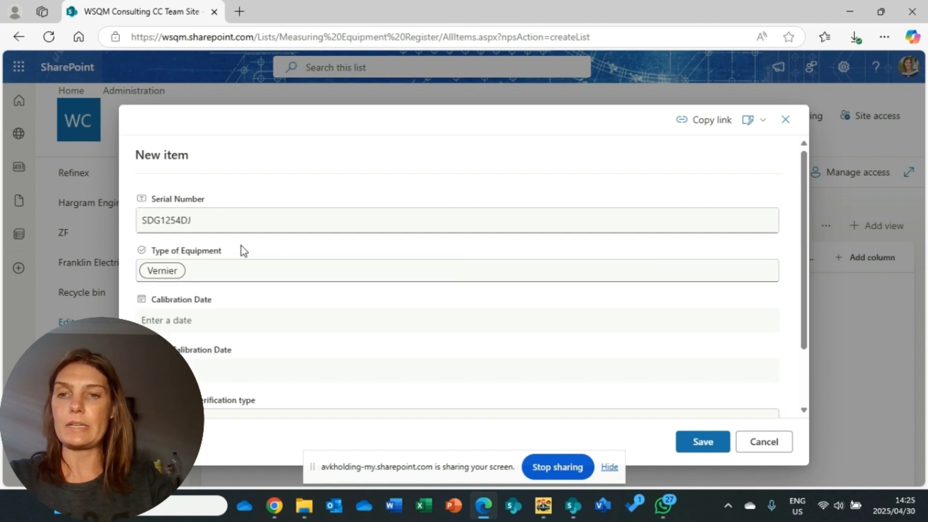
Set the item's Calibration Date to 4/30/2025, Next Calibration Date to 4/30/2026 and calibration/verification type to External Calibration.
left_click(198, 319)
left_click(210, 261)
left_click(216, 368)
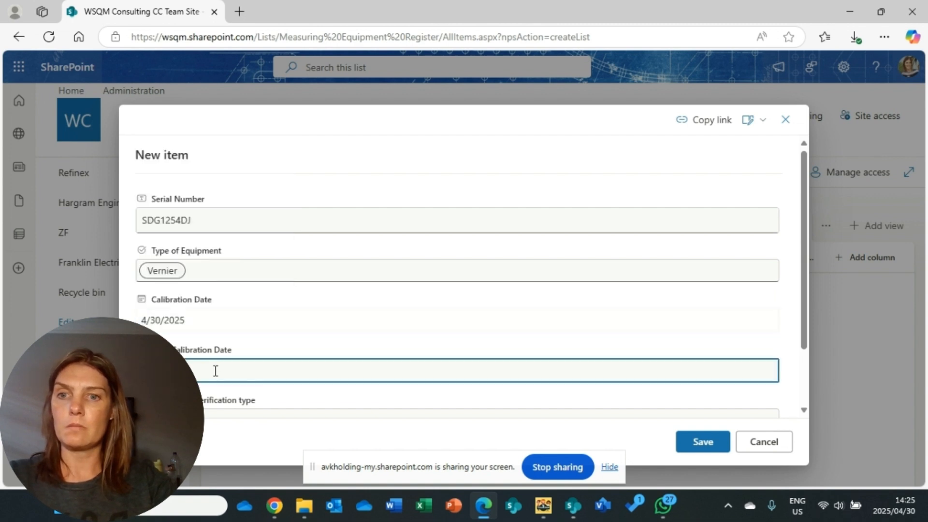
left_click(211, 366)
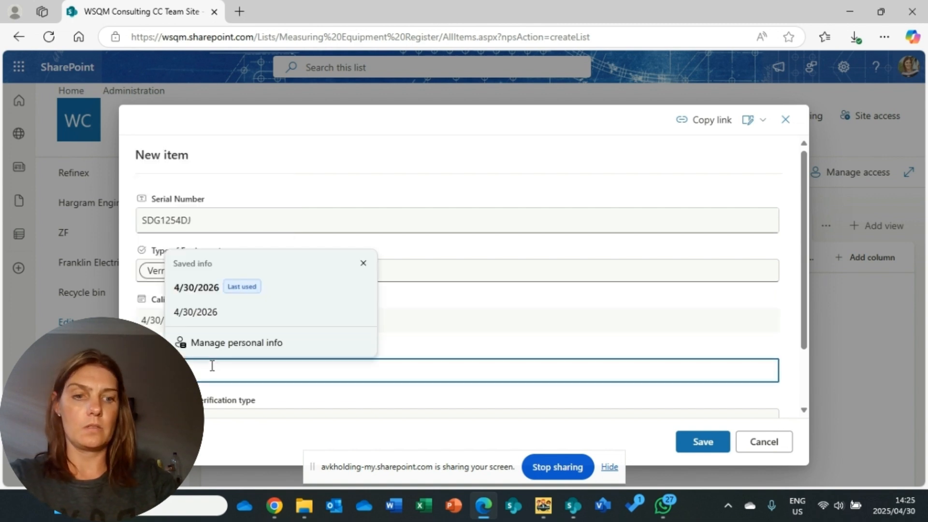
left_click(228, 288)
scroll(283, 385, "down", 2)
left_click(242, 344)
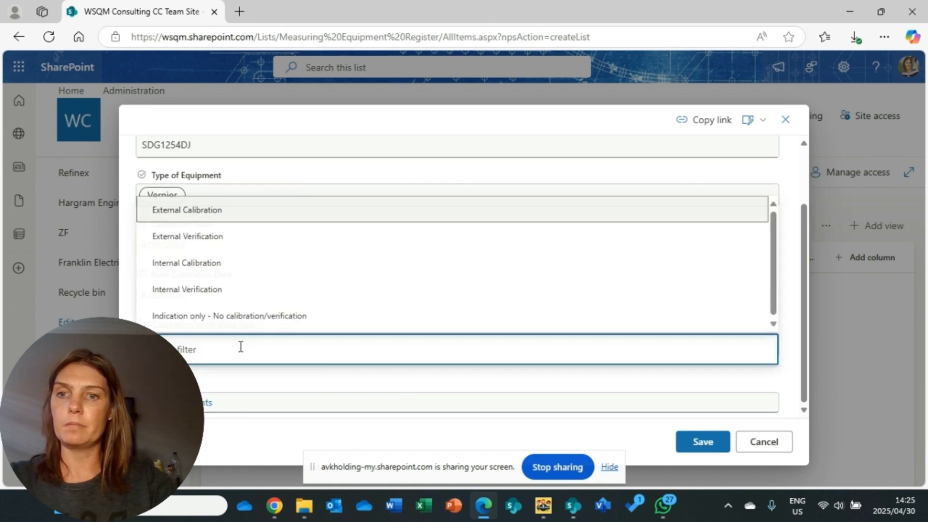
left_click(213, 211)
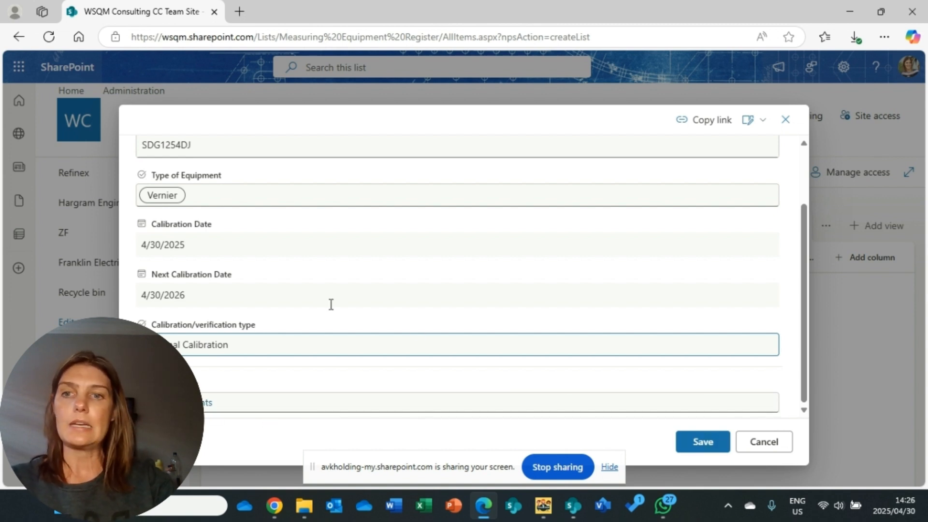
left_click(227, 402)
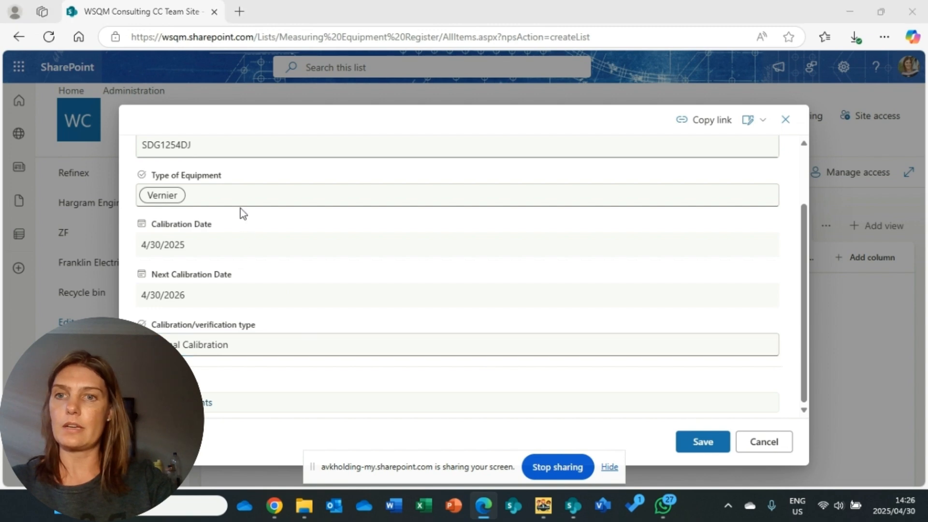
double_click(210, 134)
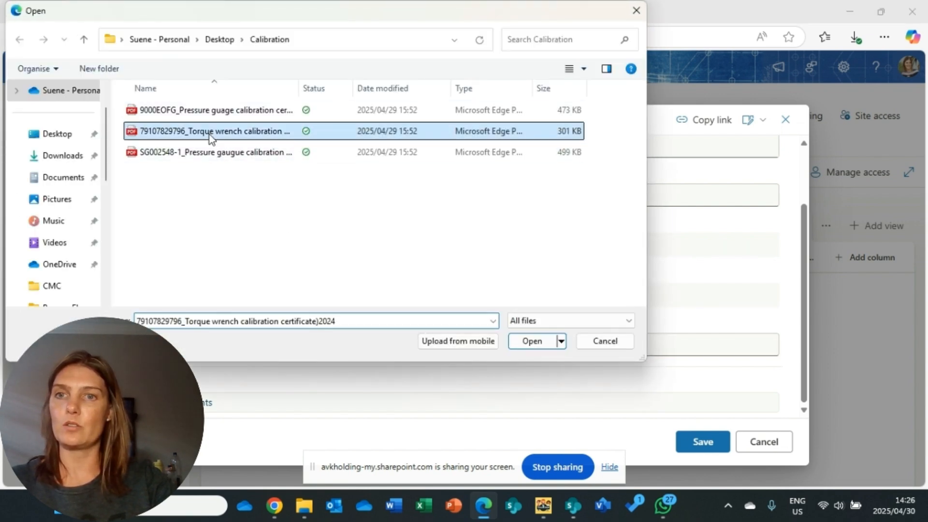
left_click(699, 444)
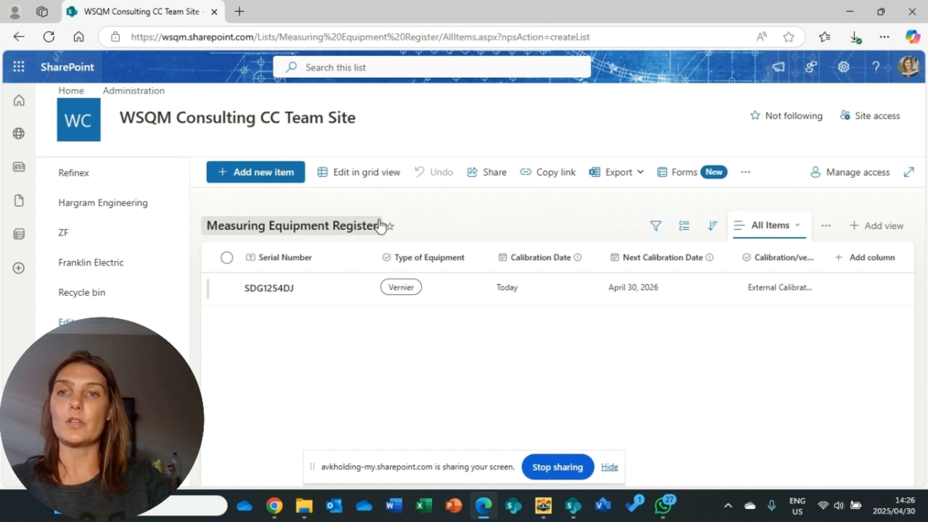
Switch the list to grid editing and add a second row with serial number 9000EFOD.
left_click(378, 173)
left_click(292, 321)
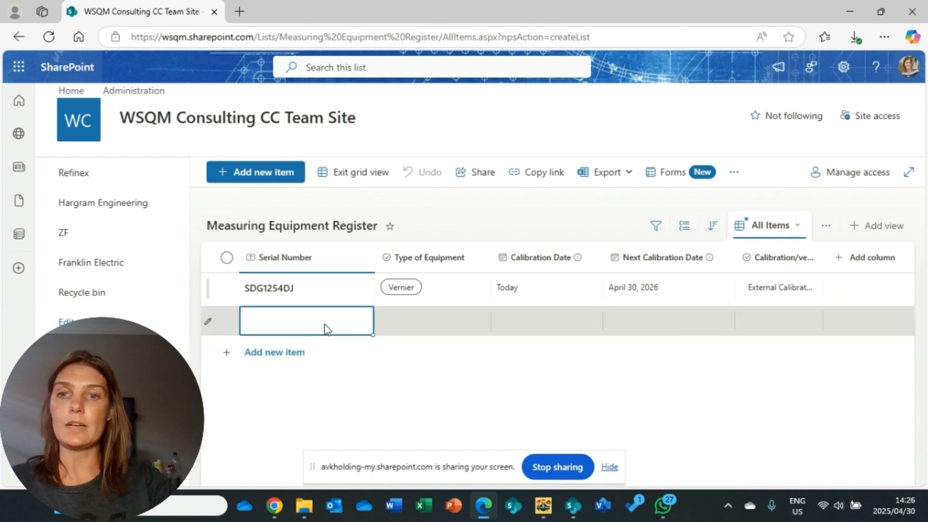
left_click(322, 323)
type("90")
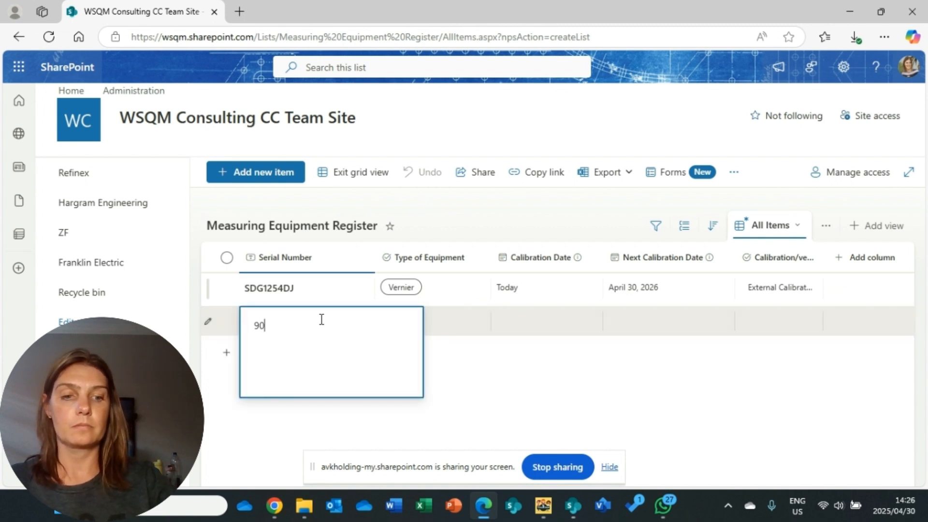
type("00")
type("EFOD")
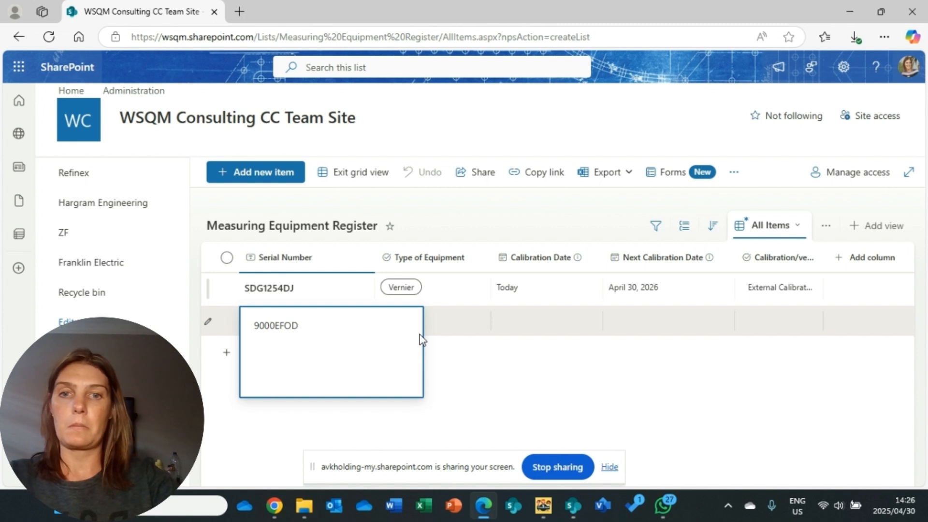
Set the 9000EFOD row's equipment type to Pressure Guage and its Calibration Date to April 30, 2025.
left_click(479, 320)
left_click(478, 319)
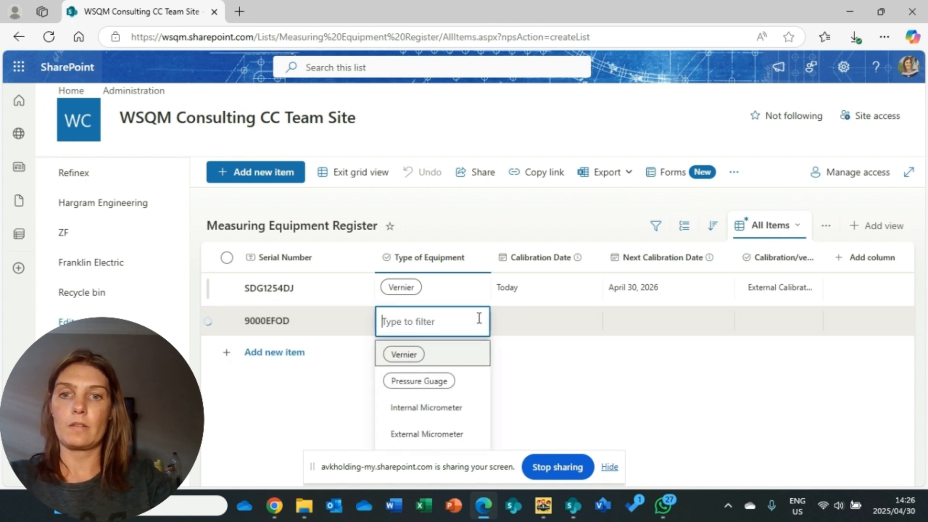
left_click(442, 321)
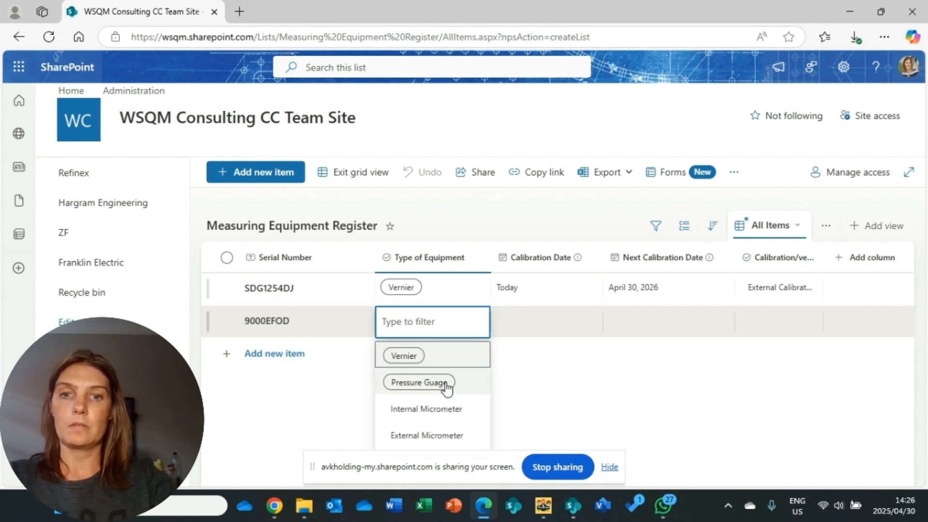
left_click(430, 383)
left_click(520, 324)
left_click(546, 325)
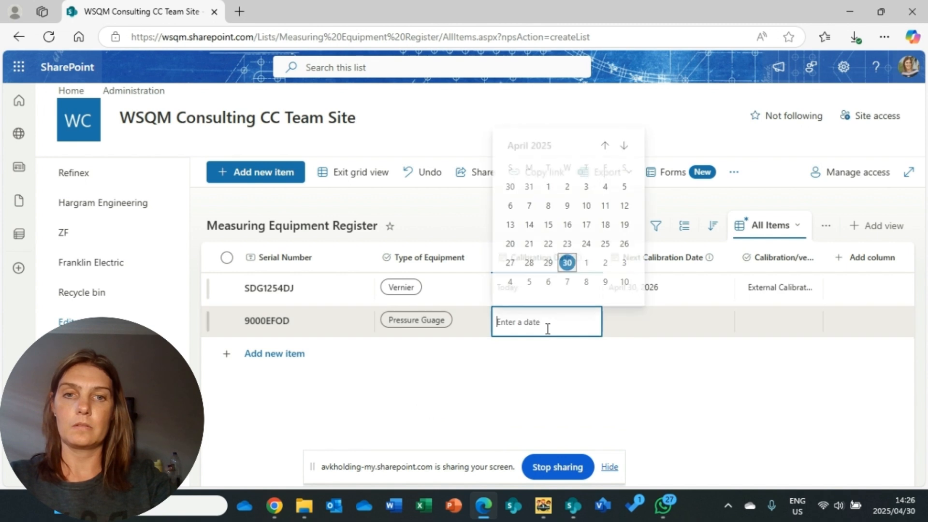
left_click(568, 261)
Set the Next Calibration Date of the 9000EFOD row to 4/30/2026.
left_click(662, 323)
left_click(662, 323)
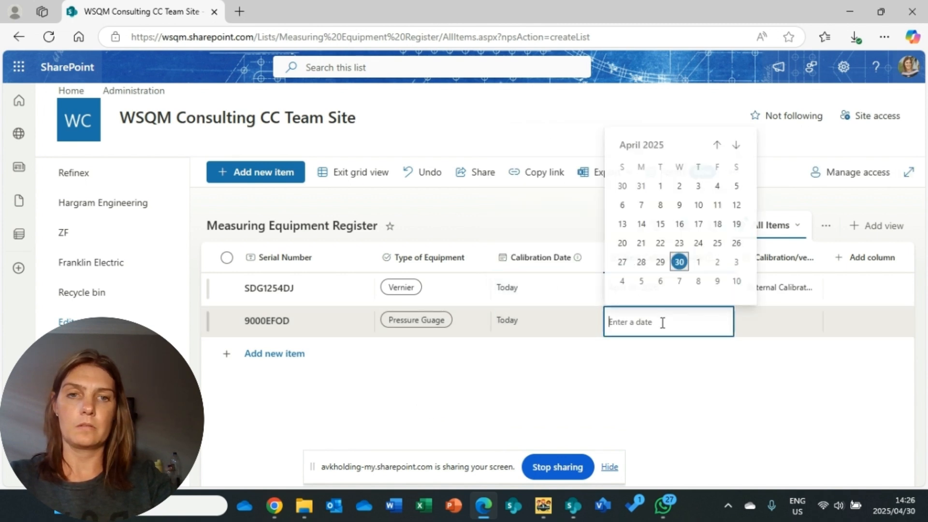
left_click(681, 261)
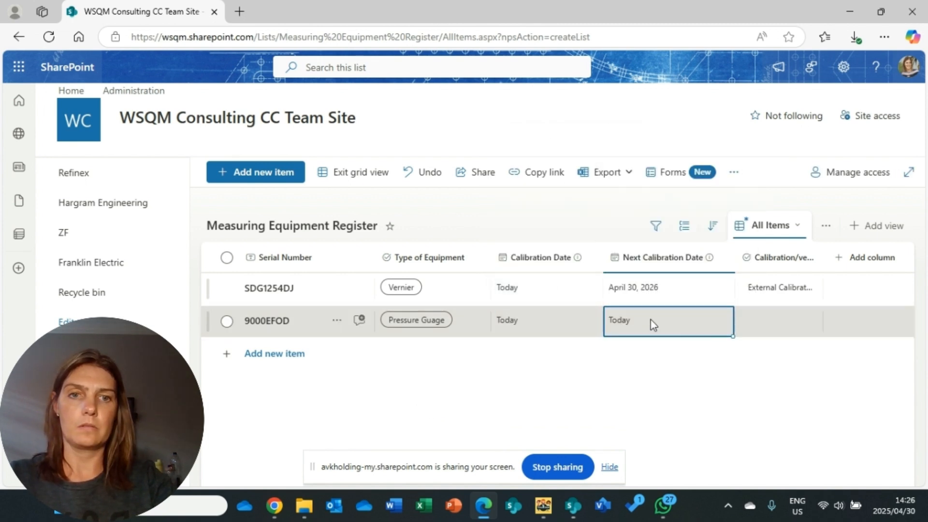
left_click(650, 321)
key("BackSpace")
type("6")
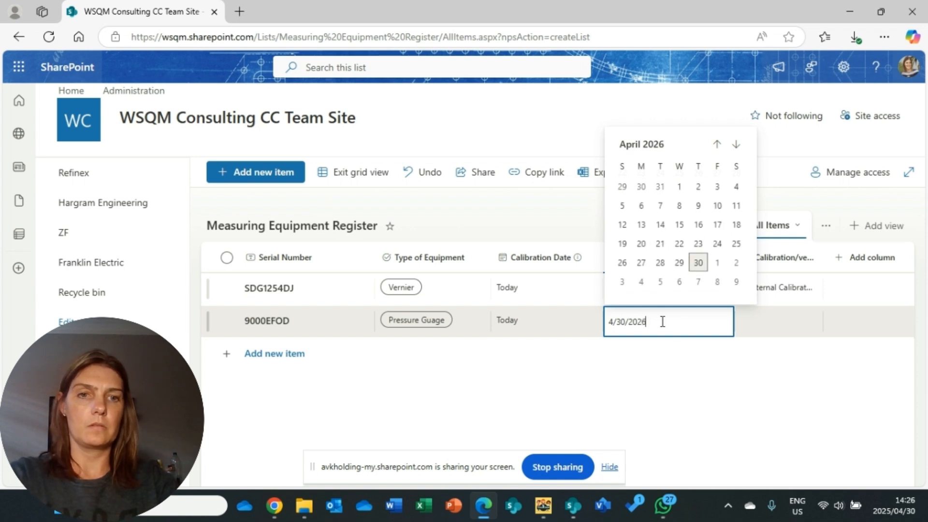
Set the 9000EFOD row's calibration/verification type to External Calibration and leave grid editing.
left_click(795, 321)
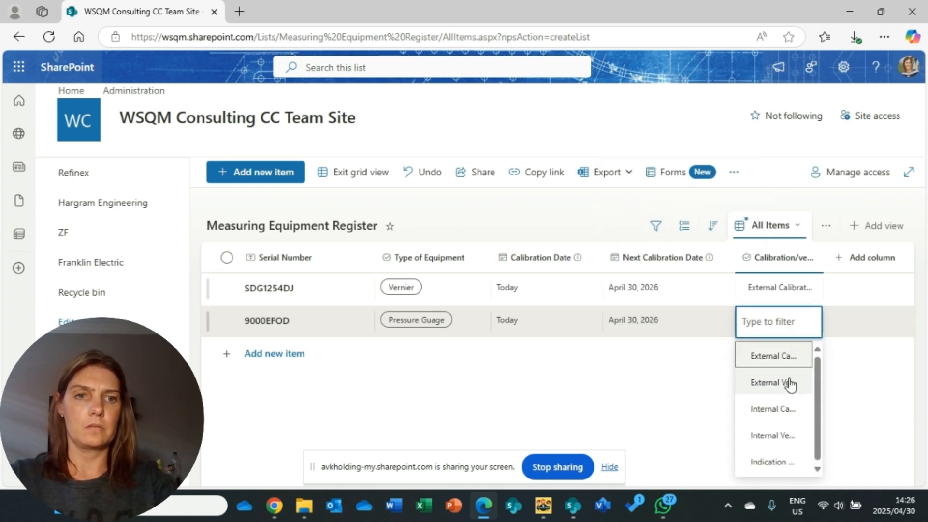
left_click(773, 358)
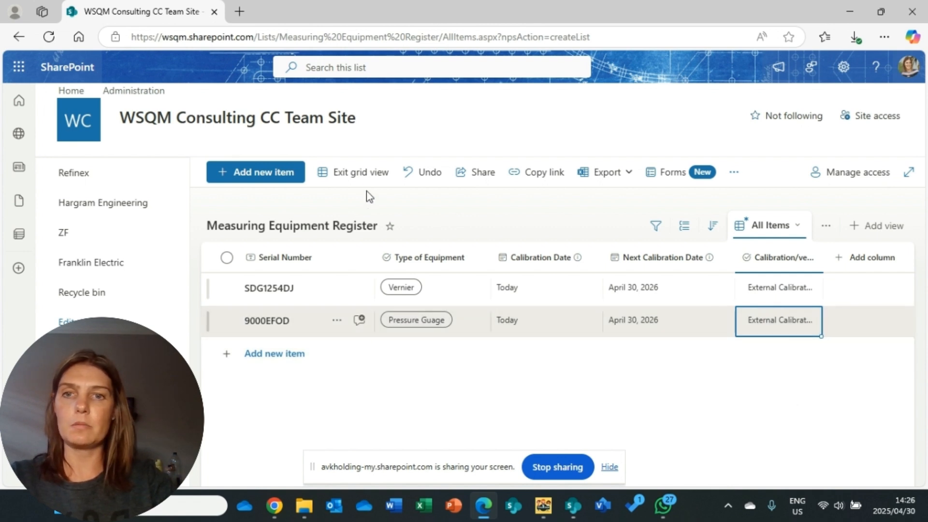
left_click(367, 173)
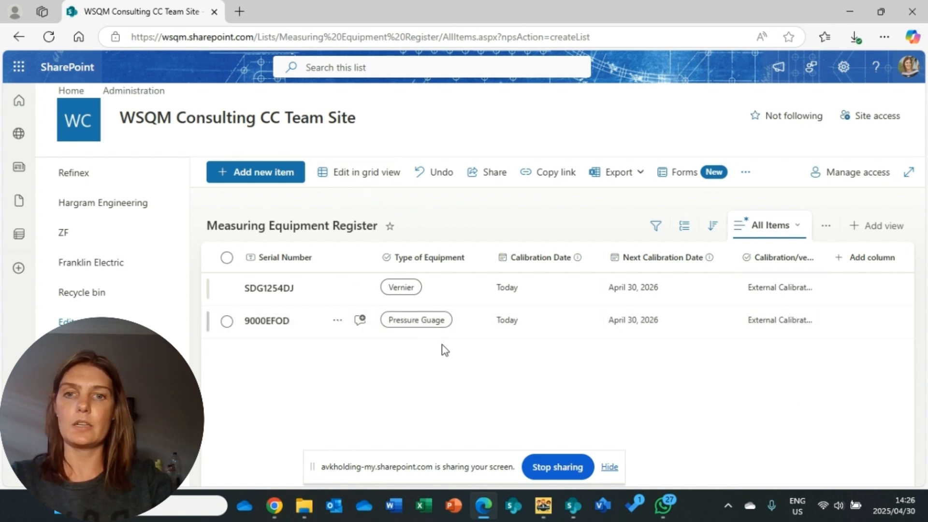
Open item 9000EFOD for editing, attach the 9000EOFG pressure guage calibration certificate PDF and save the item.
double_click(469, 317)
left_click(171, 121)
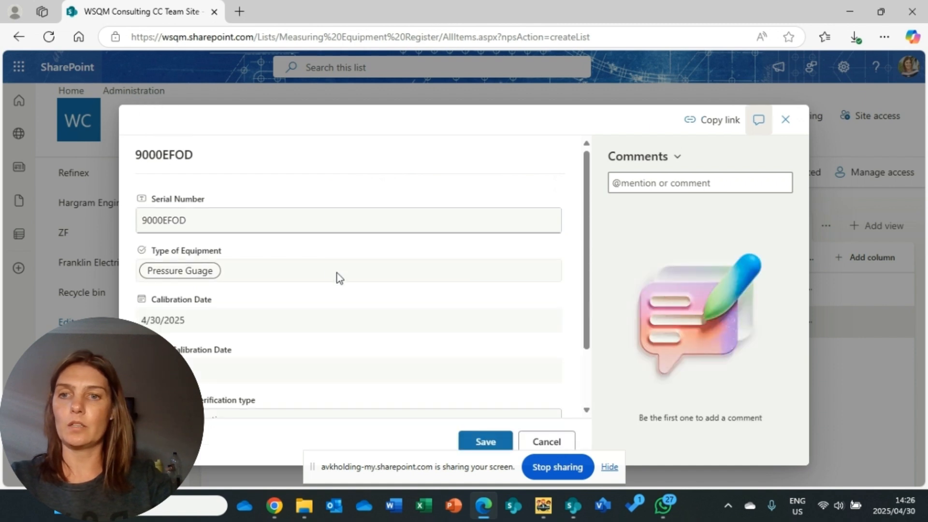
scroll(333, 280, "down", 3)
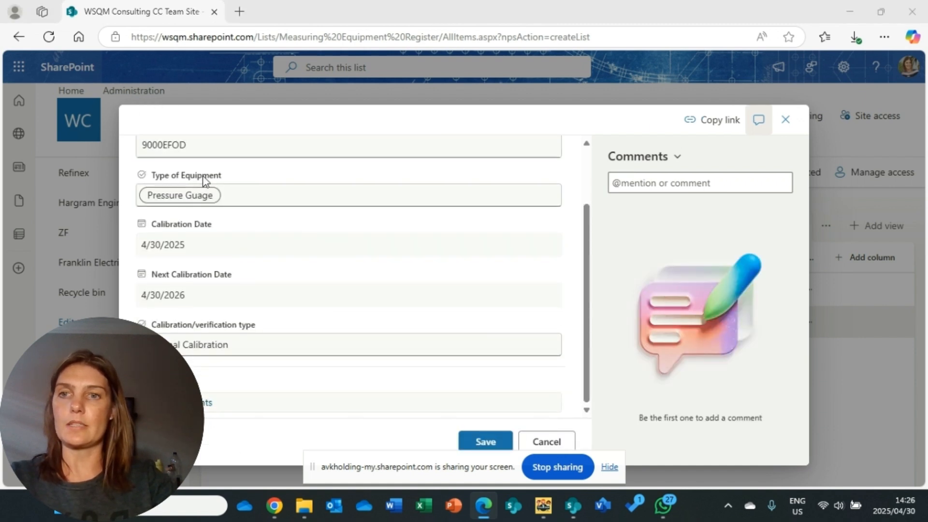
left_click(164, 111)
double_click(166, 110)
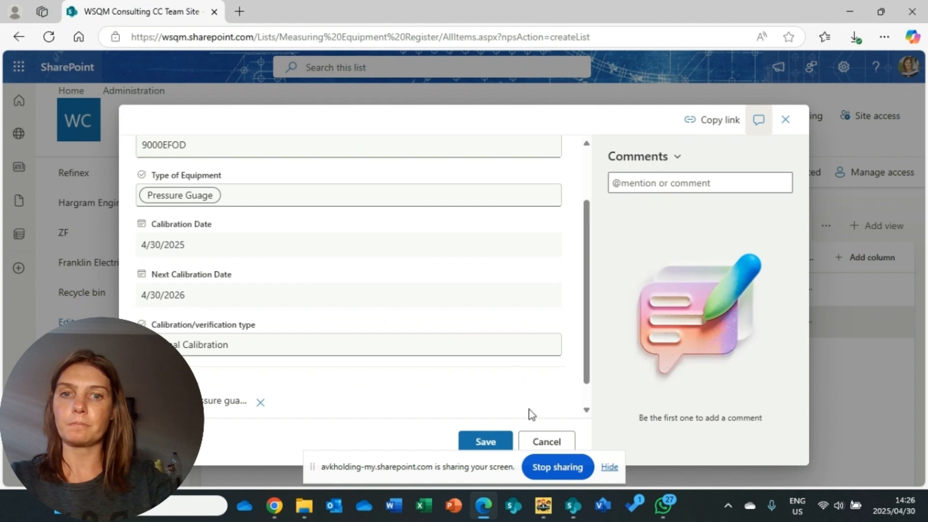
left_click(484, 441)
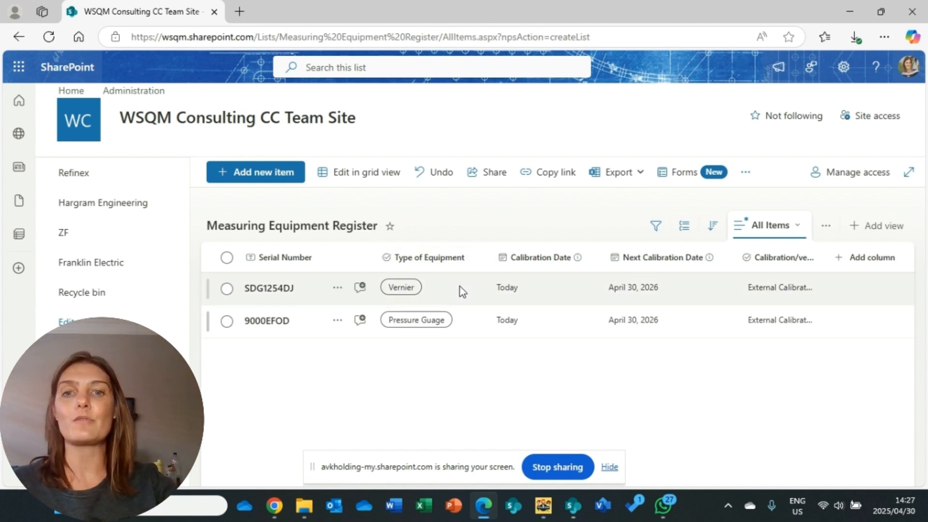
Open item 9000EFOD, view its attached pressure guage calibration certificate PDF, and close the PDF.
double_click(463, 317)
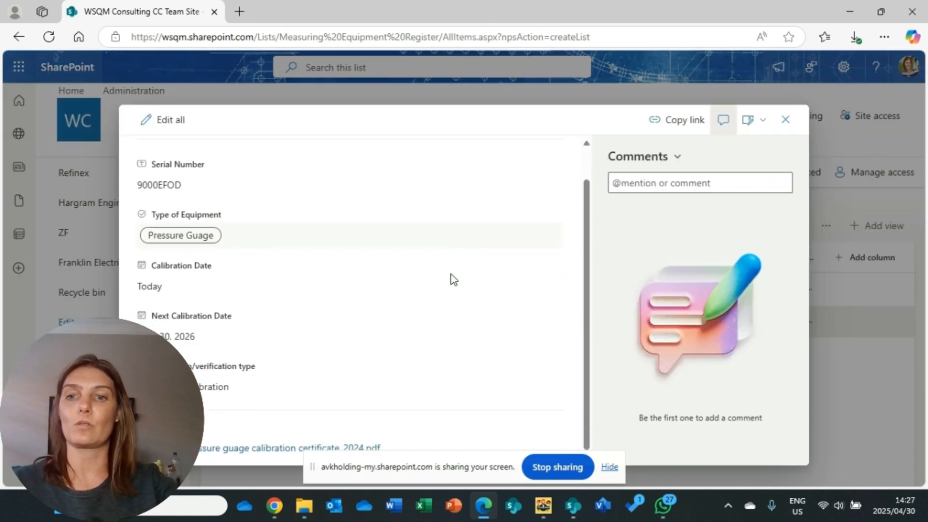
left_click(239, 448)
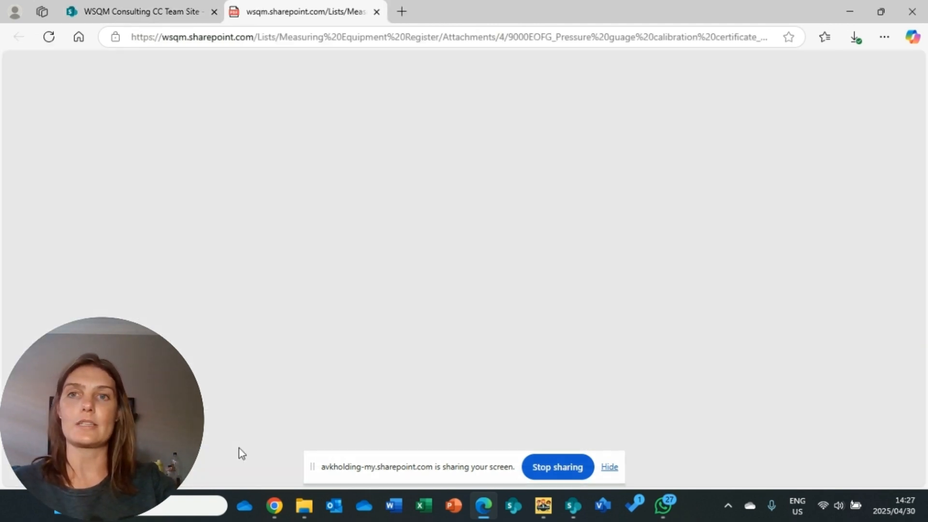
key("ctrl+w")
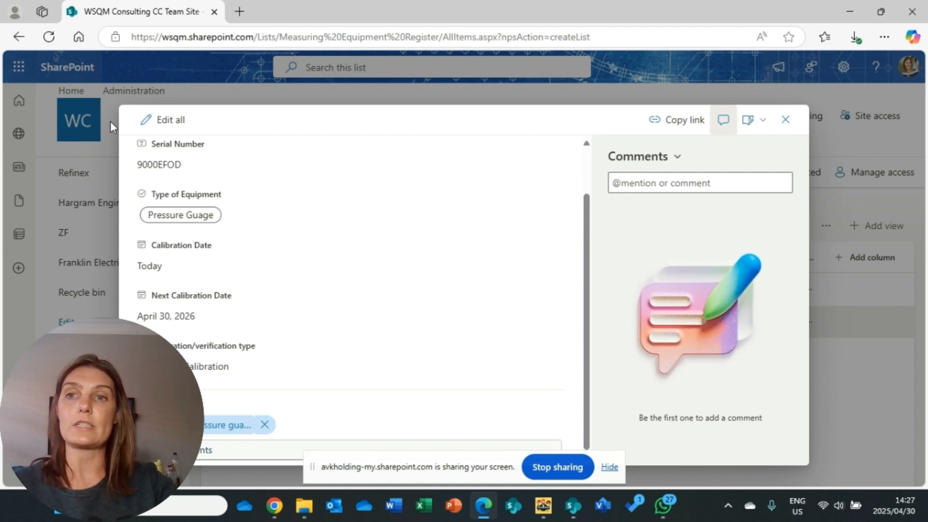
Edit item 9000EFOD to attach the SG002548-1 pressure gaugue calibration PDF as well, save the item and deselect its row.
left_click(168, 121)
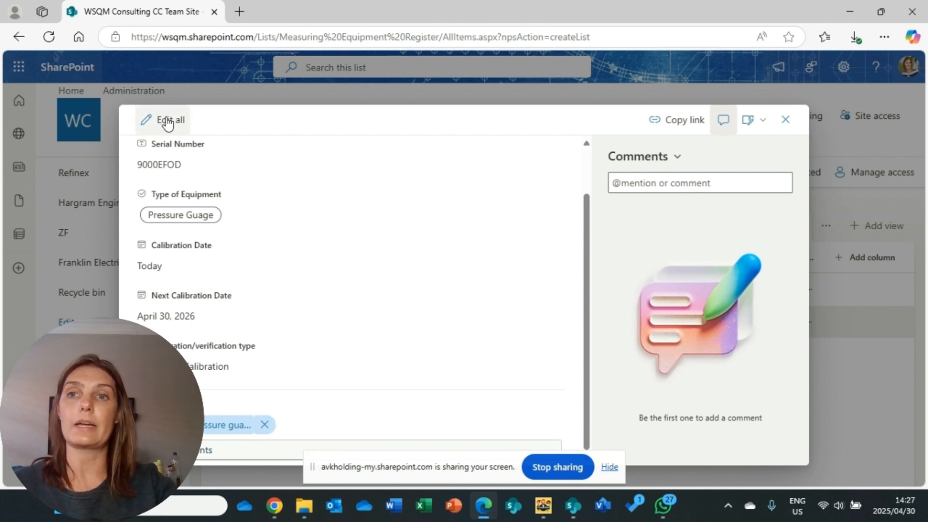
scroll(311, 304, "down", 2)
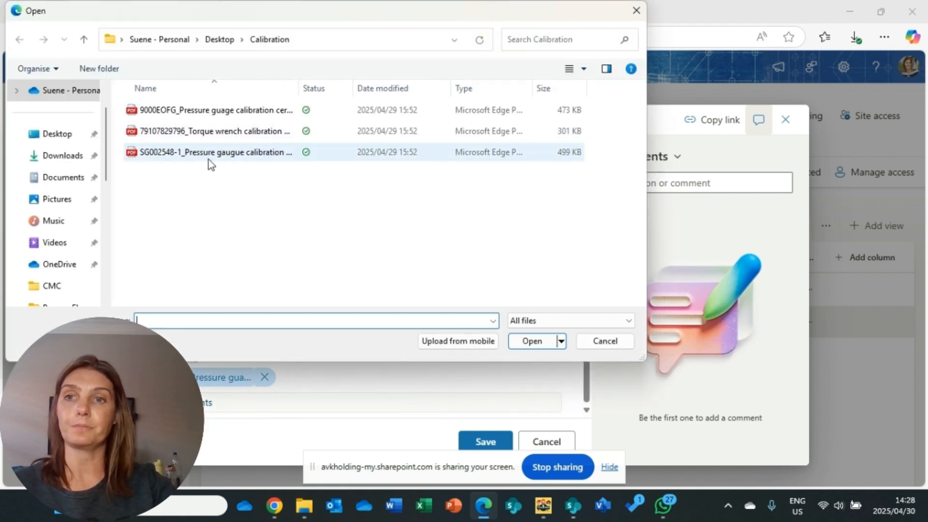
double_click(207, 154)
left_click(485, 441)
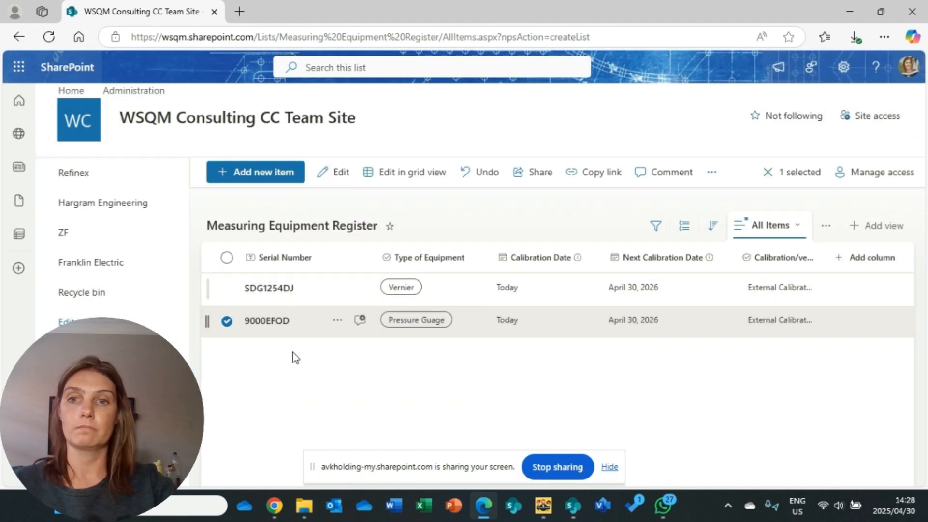
left_click(225, 321)
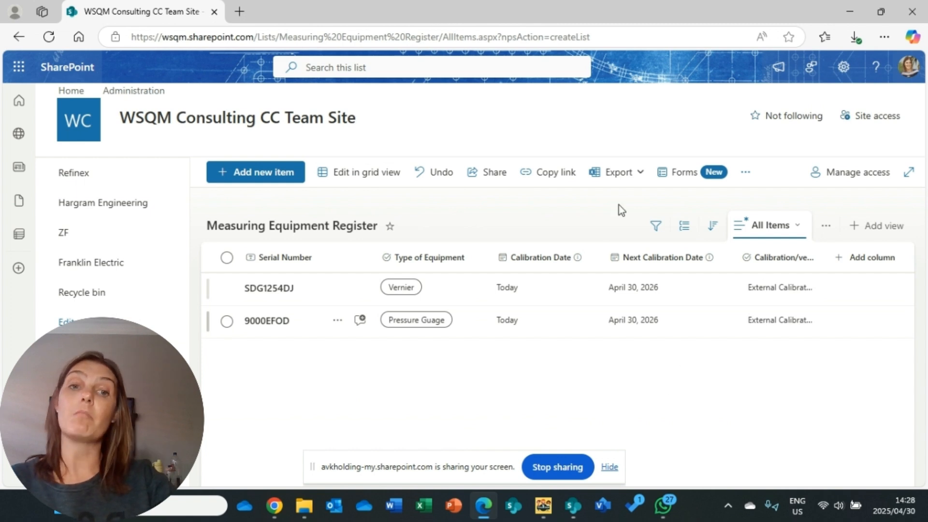
Start a reminder flow for the Next Calibration Date column and continue past the app sign-in check.
left_click(745, 173)
mouse_move(696, 201)
mouse_move(801, 203)
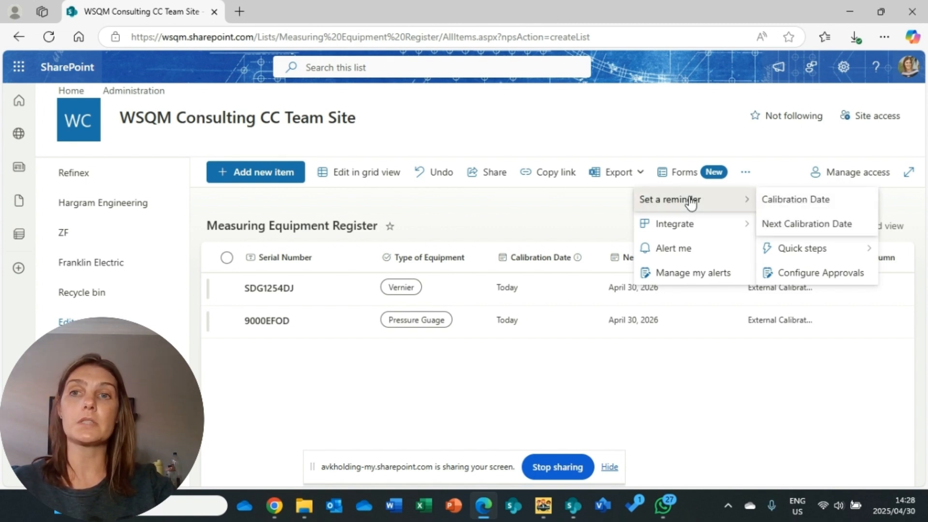
left_click(784, 221)
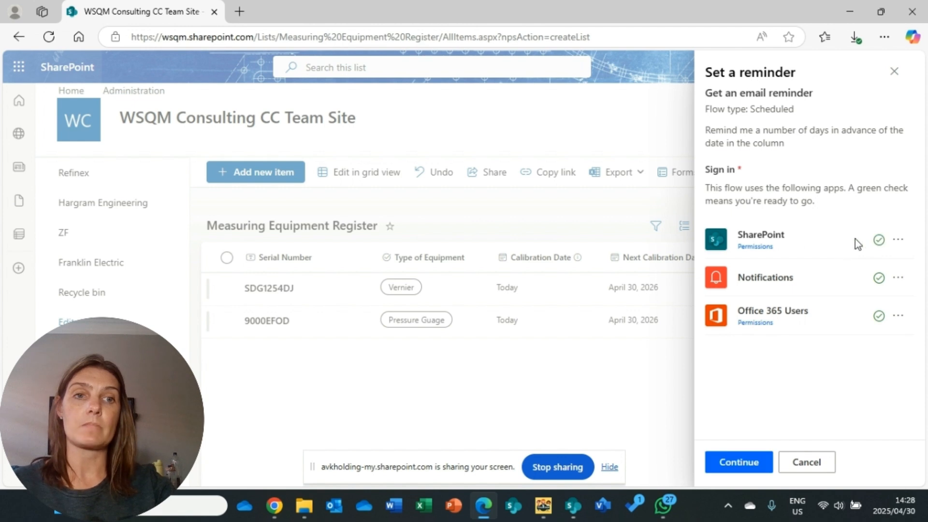
left_click(717, 461)
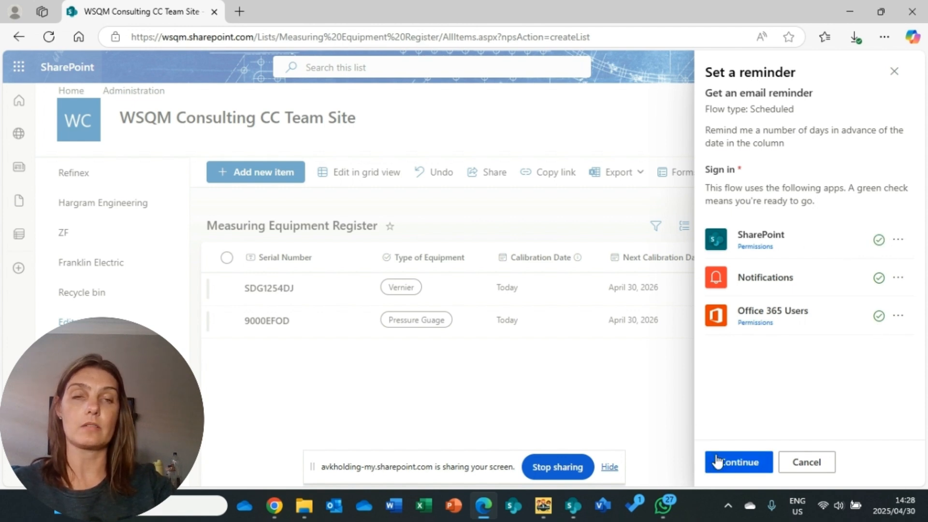
Name the reminder flow "Measuring Equipment Calibration Due".
left_click_drag(822, 194, 706, 207)
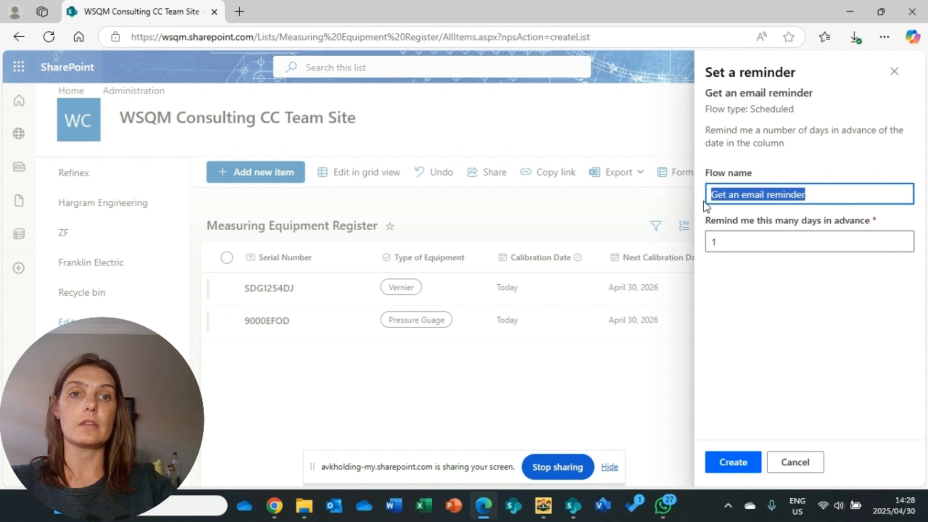
key("BackSpace")
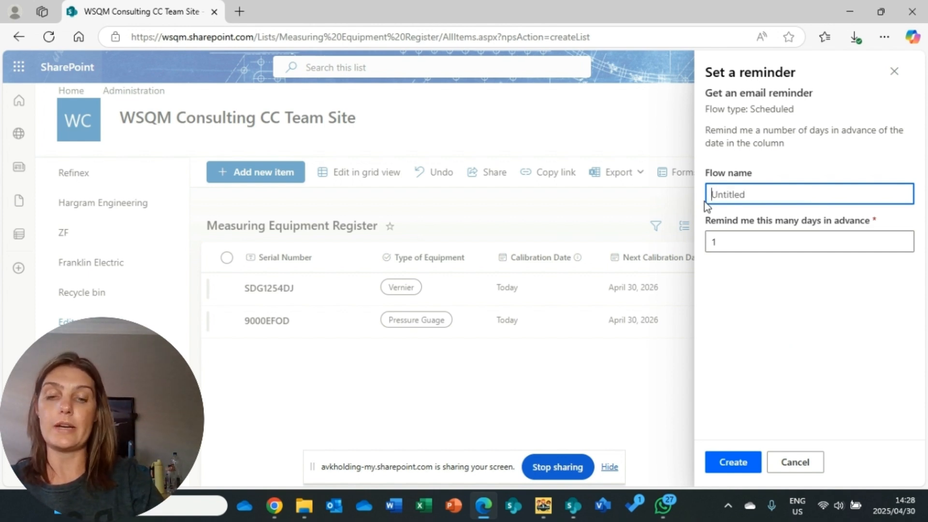
type("Measuri")
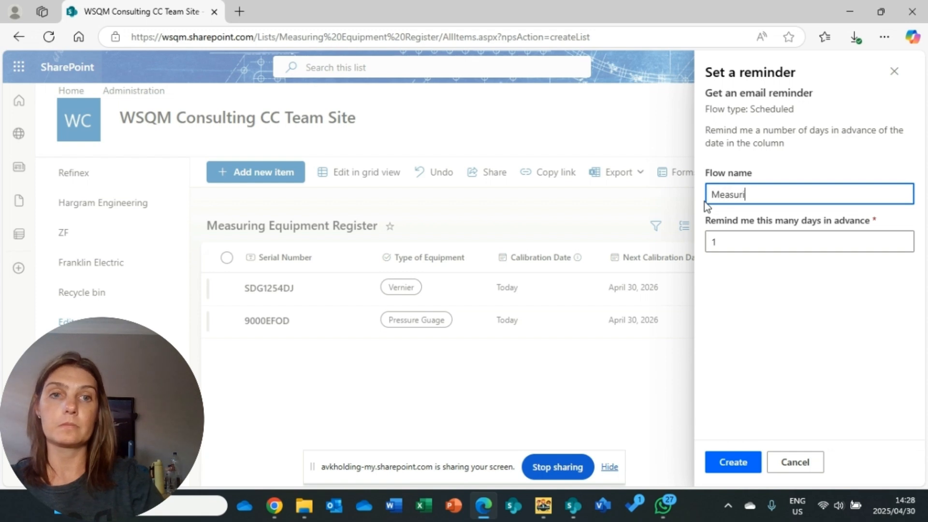
type("ng Equipment C")
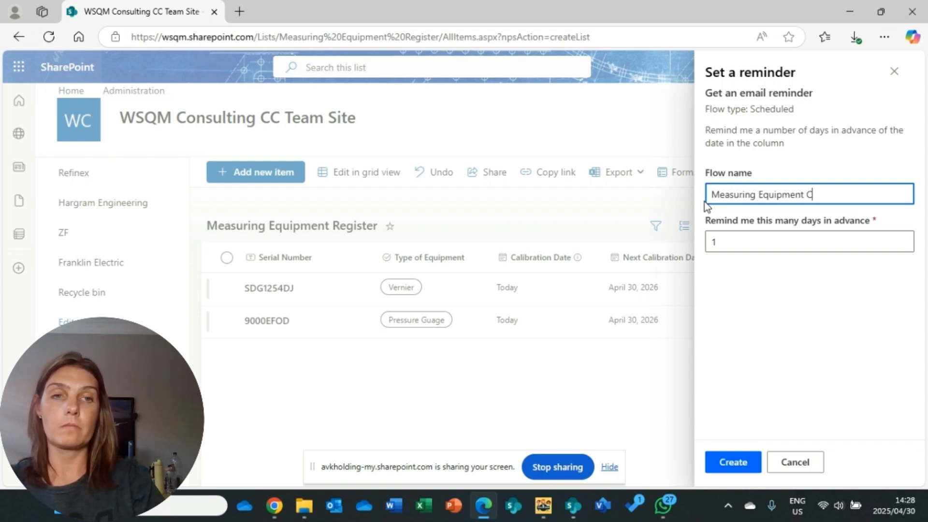
type("lali")
type("bration Due")
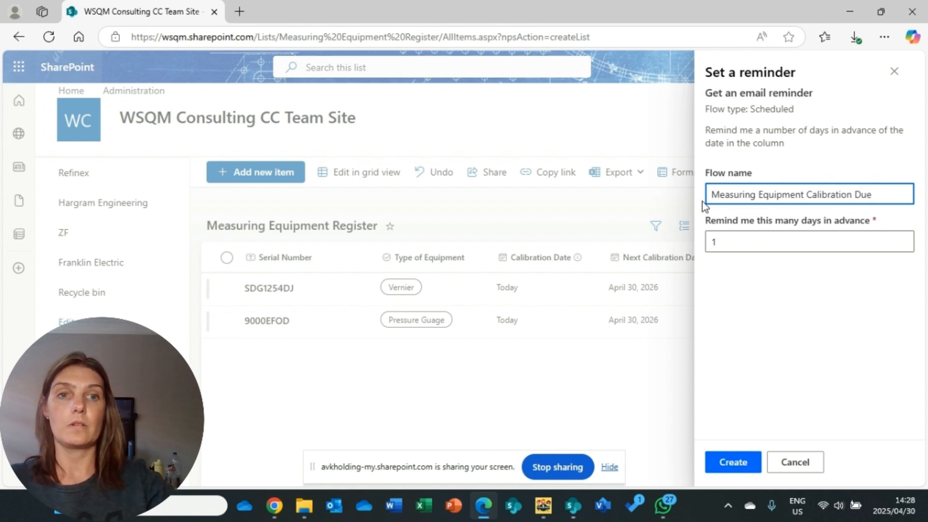
Set the reminder to 30 days in advance, create the flow and close the reminder setup.
left_click(733, 240)
key("BackSpace")
type("30")
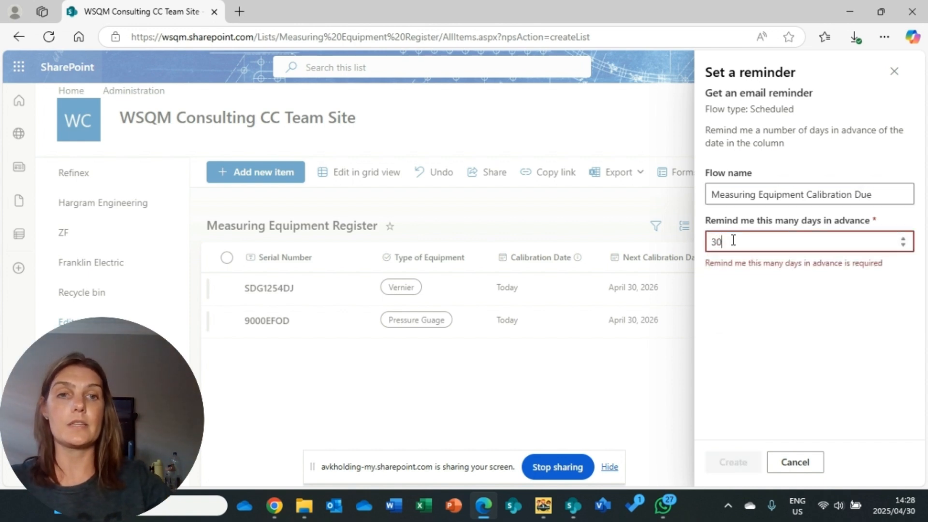
left_click(733, 463)
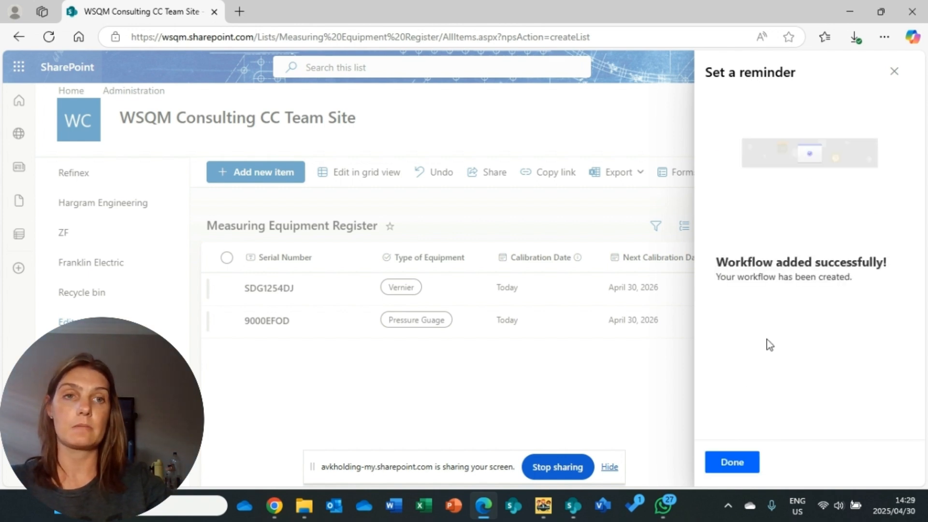
left_click(732, 462)
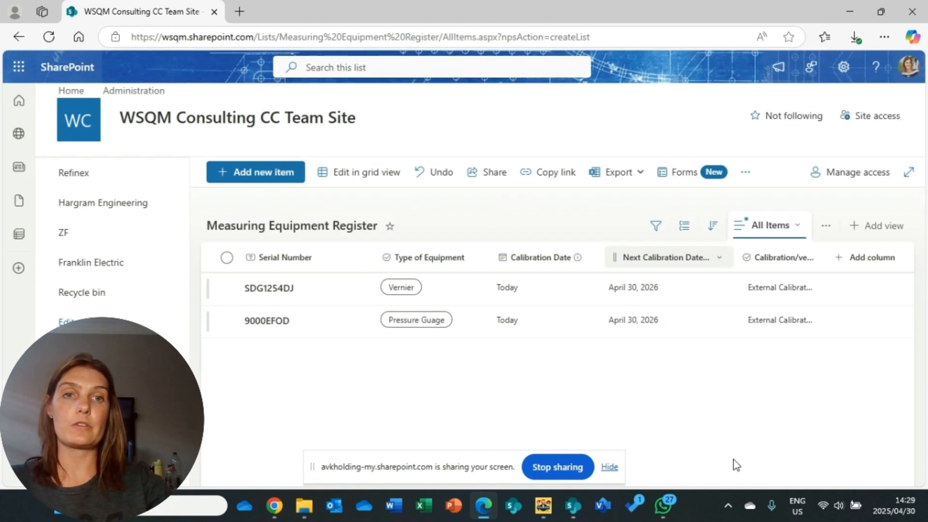